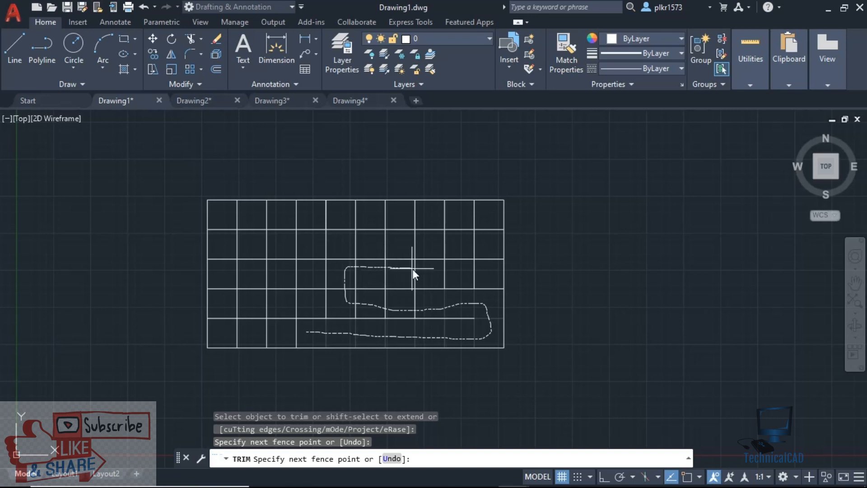
Trim inner grid lines in the right half with freehand fences, and extend the remaining cut lines back to the rectangle's edges.
left_click_drag(406, 243, 400, 240)
left_click_drag(472, 219, 481, 220)
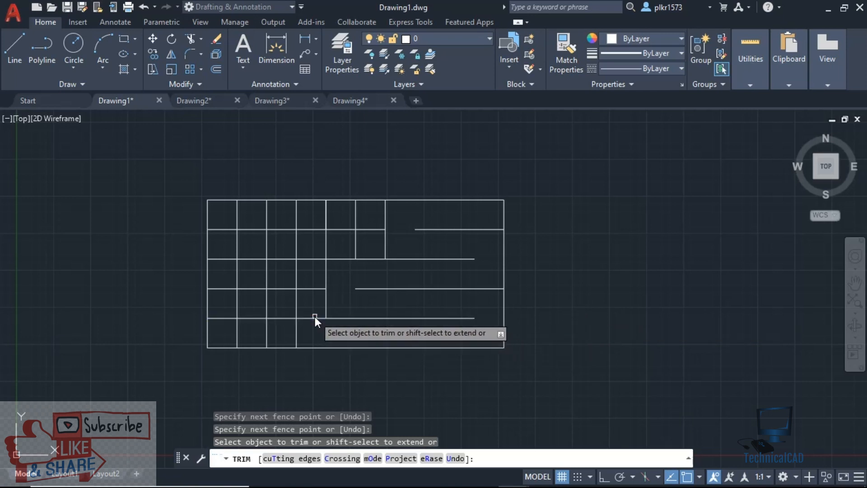
mouse_move(316, 303)
left_mouse_down()
mouse_move(326, 335)
mouse_move(368, 307)
mouse_move(304, 306)
mouse_move(389, 275)
mouse_move(348, 262)
mouse_move(373, 240)
mouse_move(406, 243)
left_mouse_up()
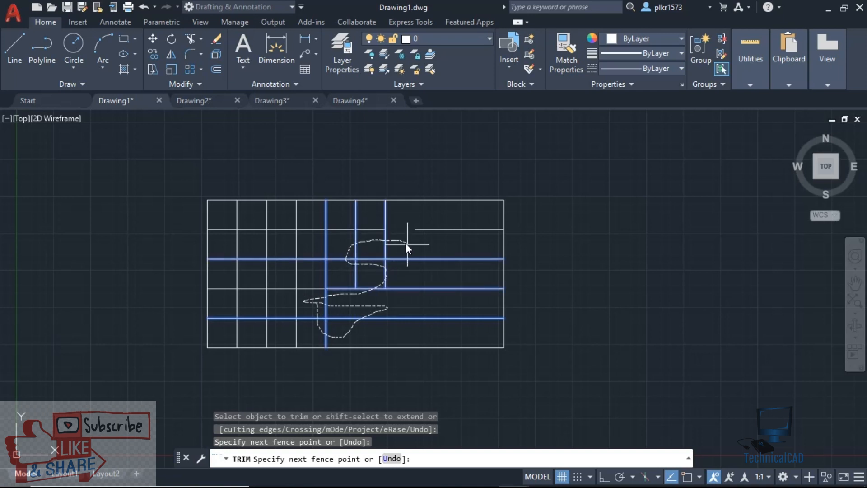
left_click_drag(427, 293, 458, 221)
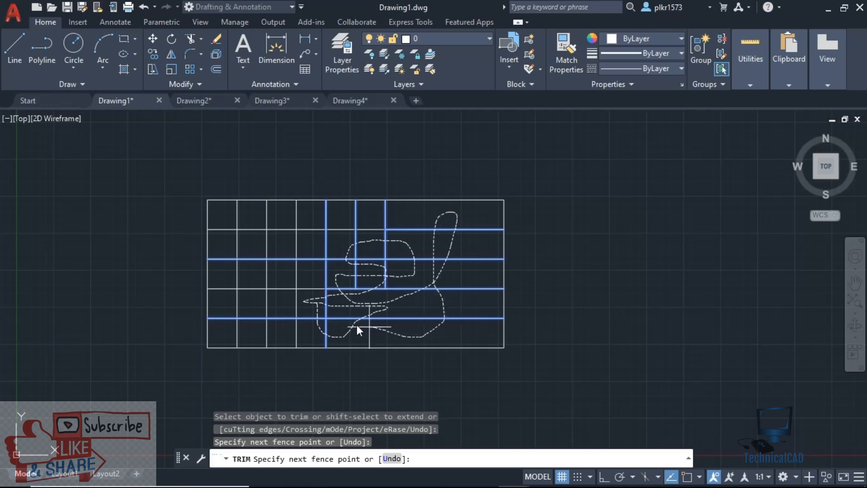
mouse_move(393, 282)
left_mouse_down()
mouse_move(406, 283)
mouse_move(369, 269)
mouse_move(338, 273)
left_mouse_up()
left_click_drag(430, 300, 335, 300, "shift")
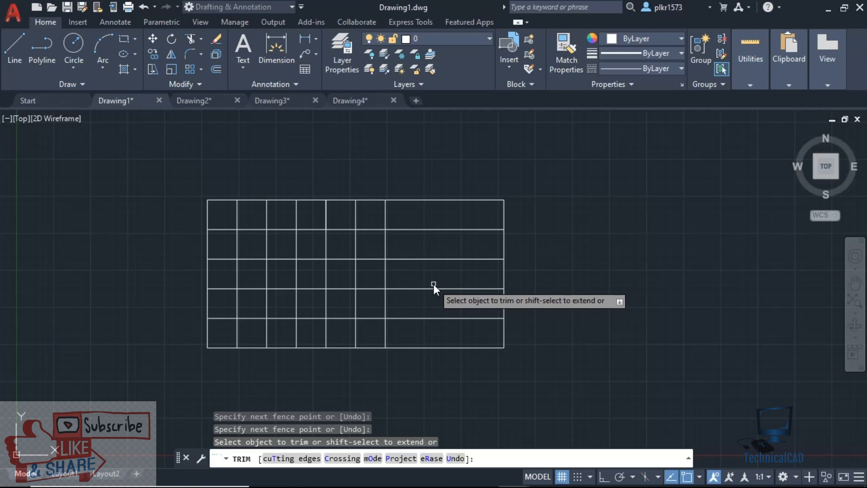
Draw a short standalone diagonal line in the empty space beside the grid.
middle_click_drag(528, 285, 348, 276)
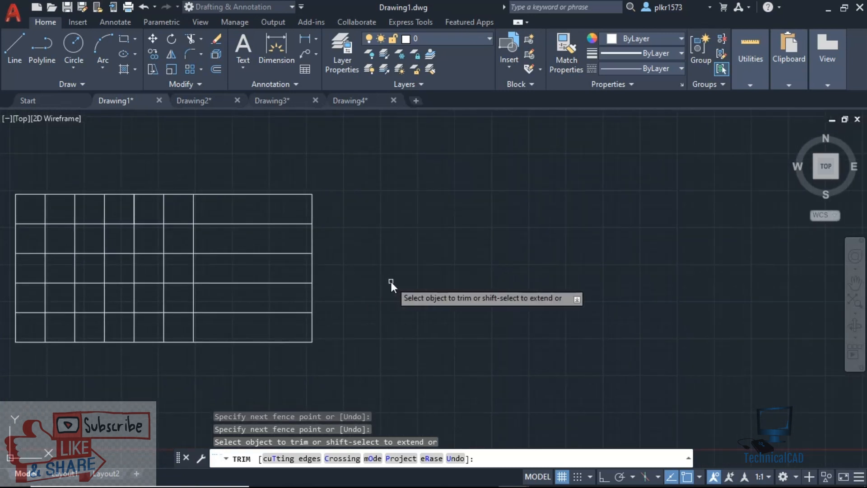
left_click(11, 49)
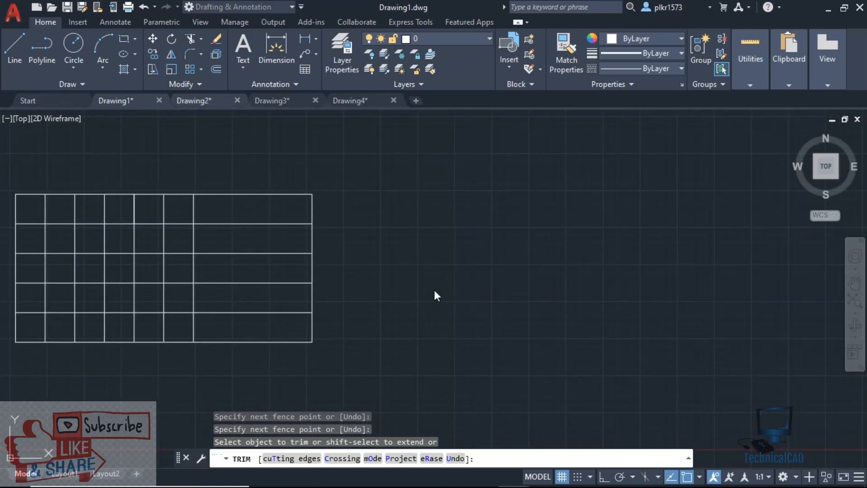
left_click(381, 297)
left_click(435, 258)
key("Escape")
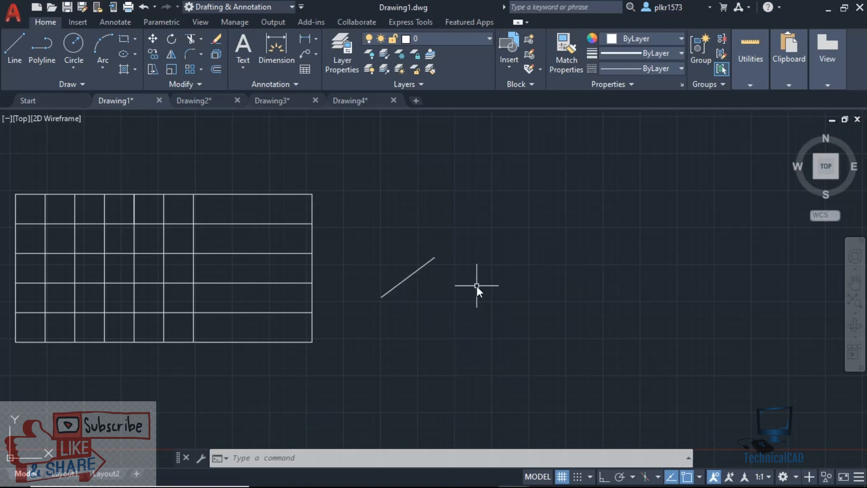
Remove the standalone diagonal line with the Trim command by running a fence across it.
type("tr")
key("Return")
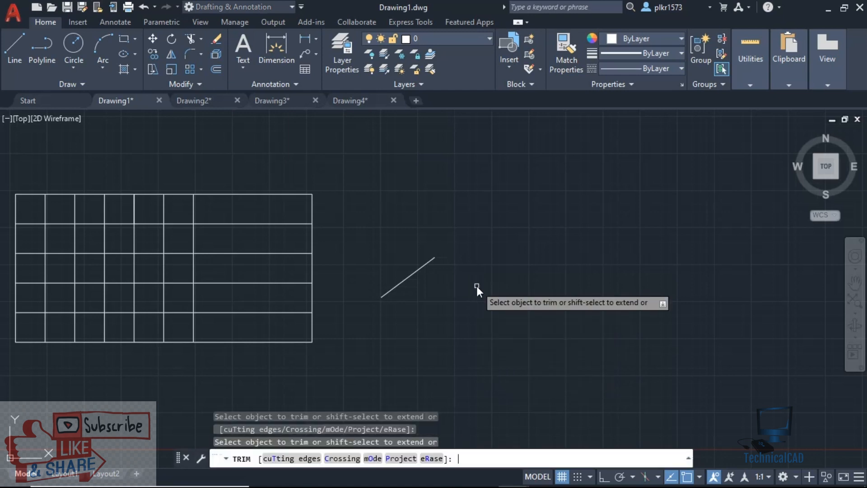
left_click(501, 296)
left_click(383, 251)
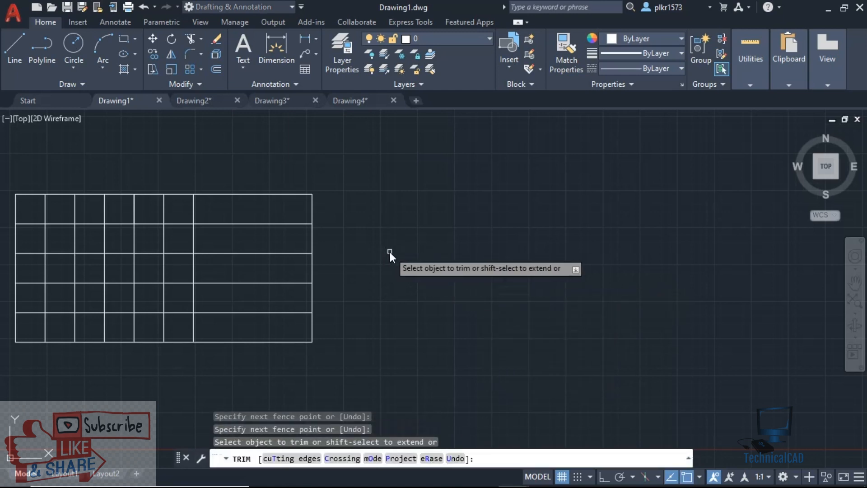
key("Escape")
middle_click_drag(408, 246, 582, 246)
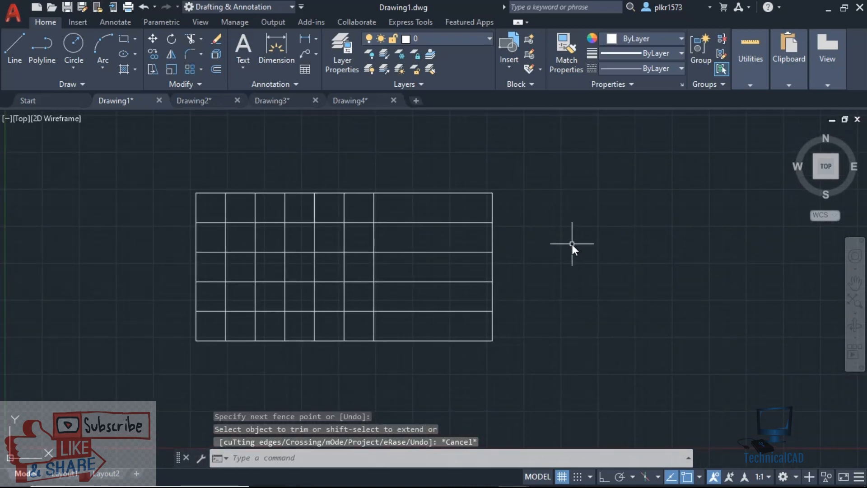
type("extend")
key("Return")
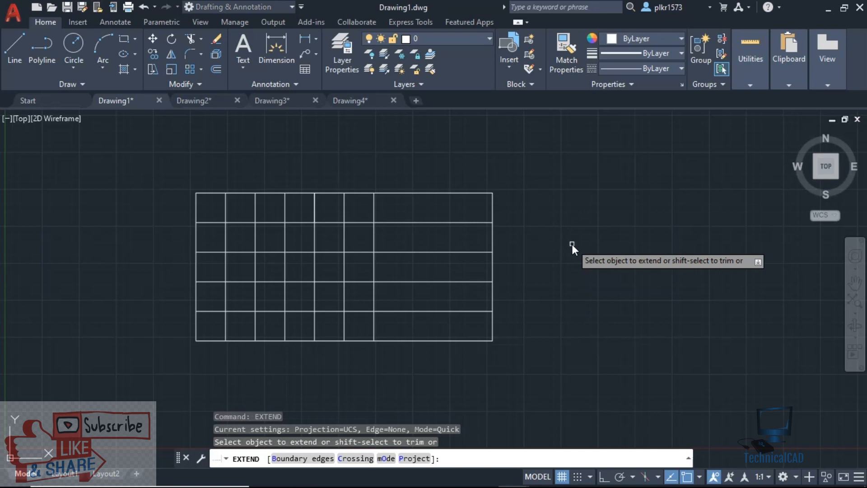
key("Escape")
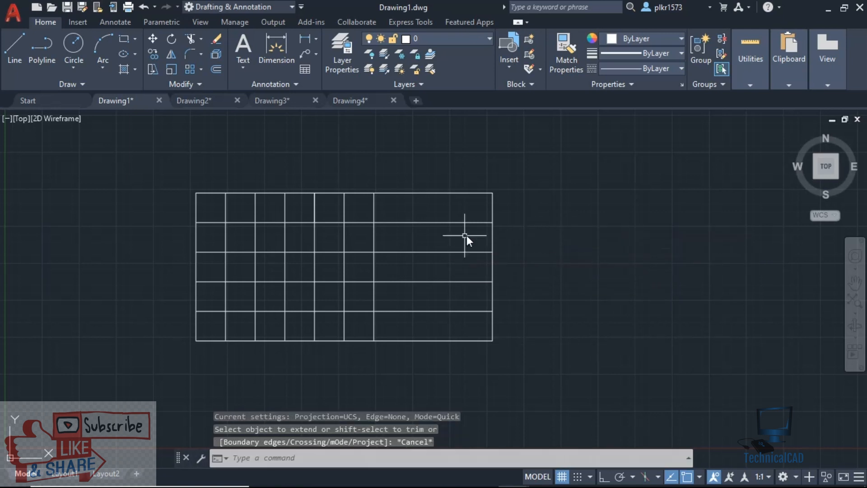
Trim the four inner horizontal lines out of the grid's wide right-hand column with one fence stroke.
type("tr")
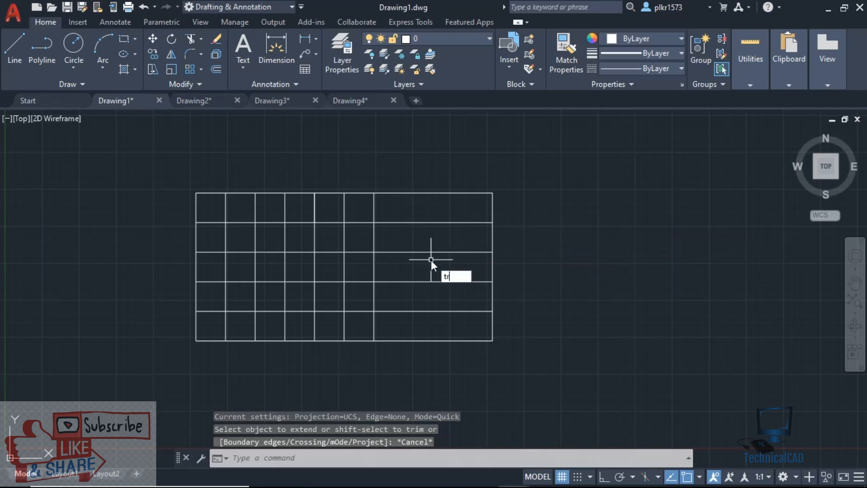
key("Return")
left_click_drag(441, 206, 430, 327)
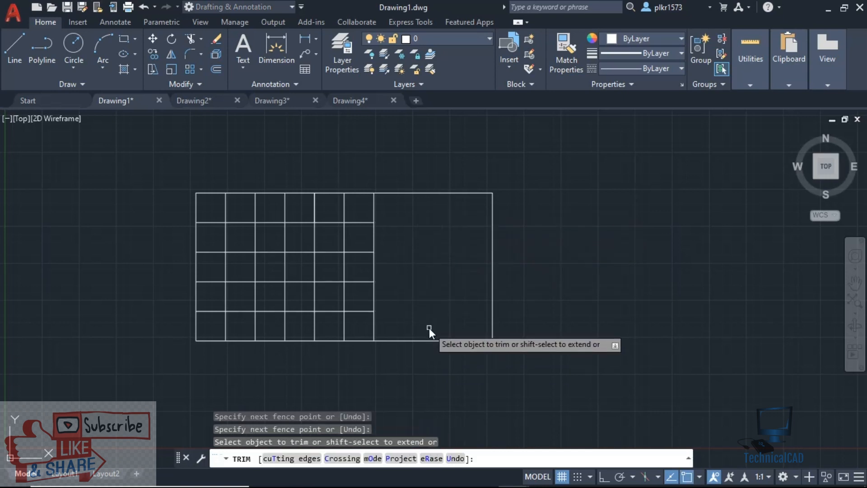
key("Return")
key("Escape")
Extend the four inner horizontal lines to the rectangle's right edge with one fence stroke.
type("EXTEND")
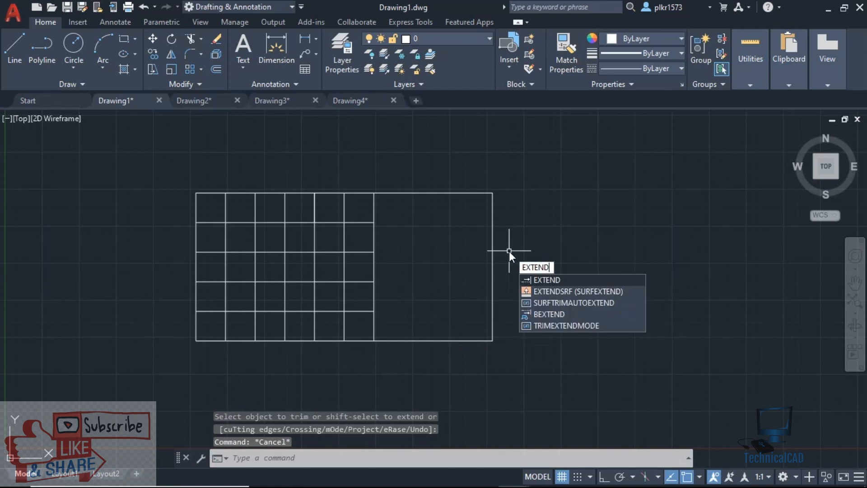
key("Return")
mouse_move(386, 204)
left_mouse_down()
mouse_move(363, 209)
mouse_move(362, 321)
left_mouse_up()
key("Escape")
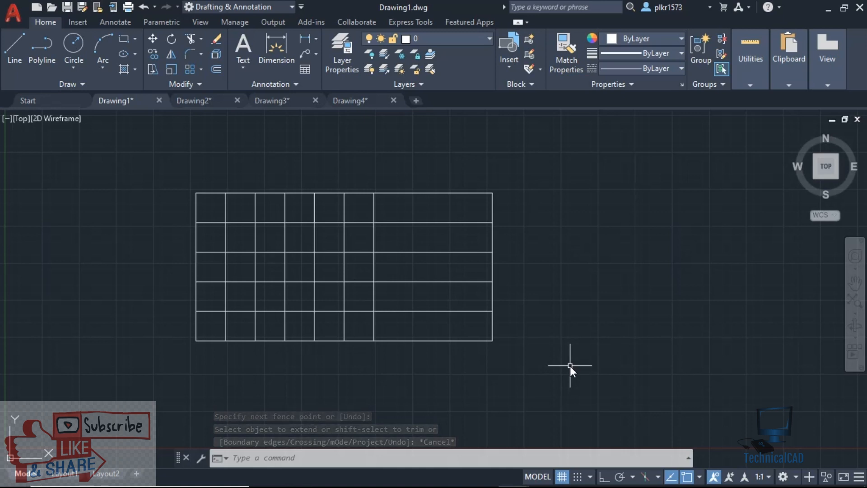
Switch to the Drawing2 drawing with the stepped outline.
middle_click_drag(562, 352, 408, 373)
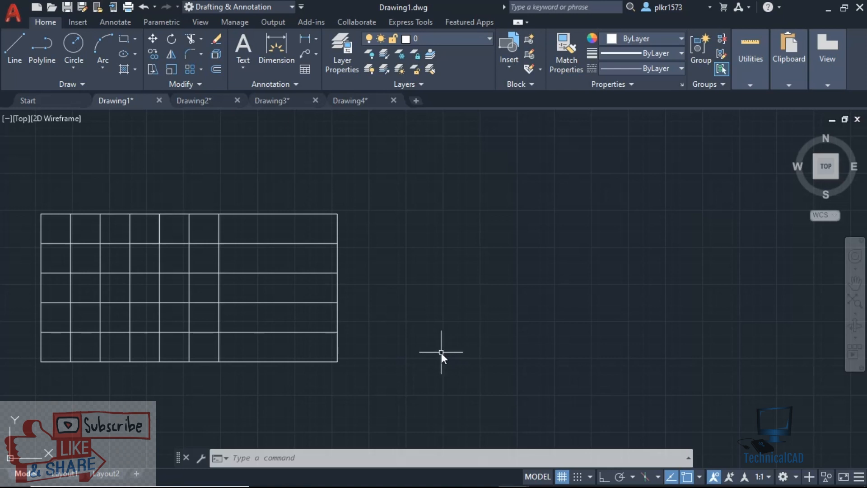
left_click(207, 97)
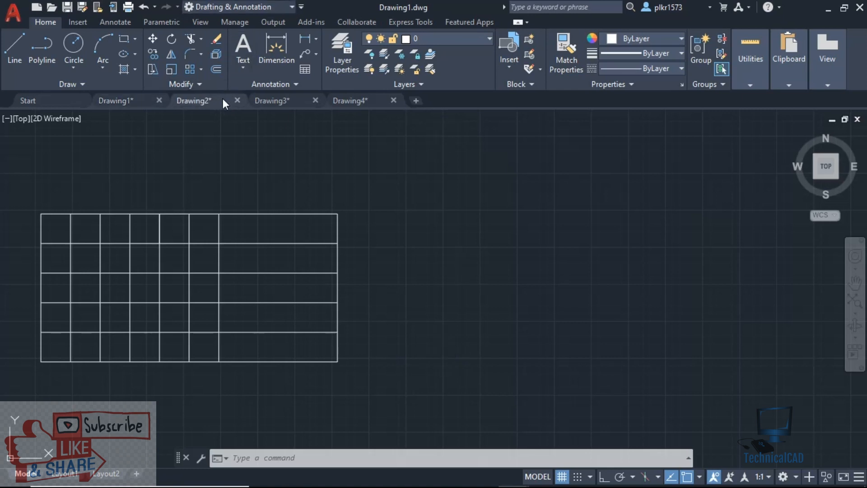
scroll(481, 256, "down", 2)
middle_click_drag(481, 256, 404, 251)
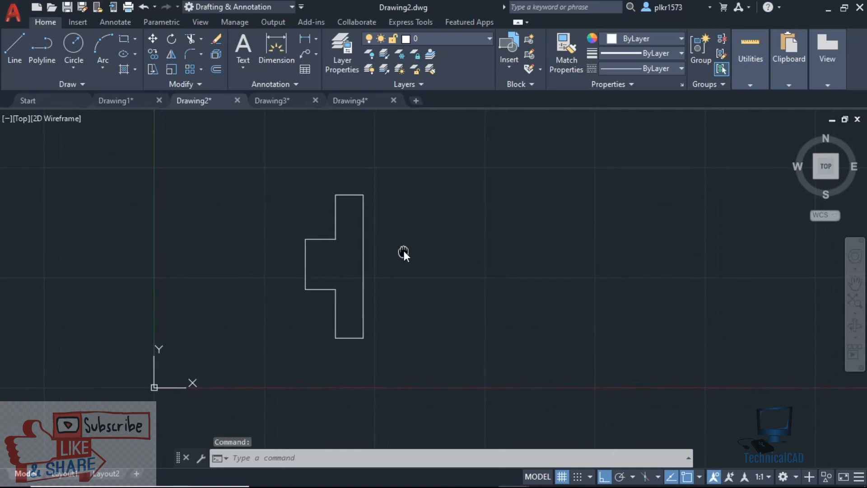
scroll(368, 265, "up", 2)
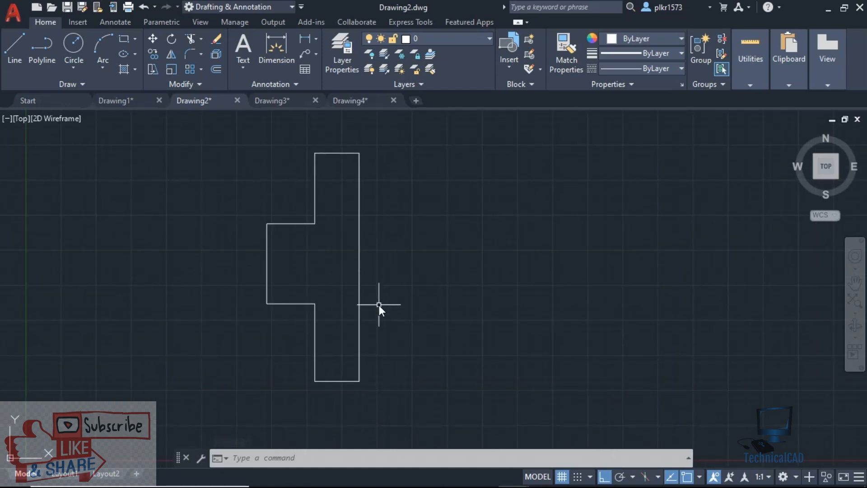
Set the offset distance to 5 and try to offset the outline's separate bottom line.
left_click(435, 421)
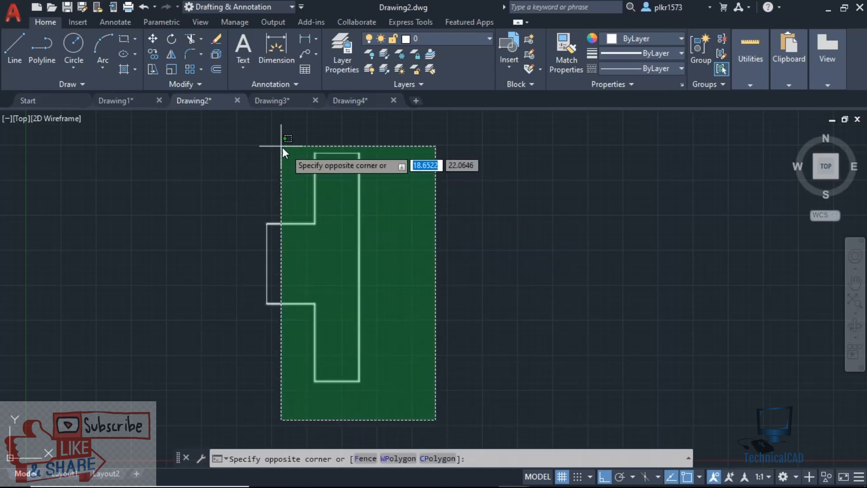
left_click(262, 132)
type("OFFsET")
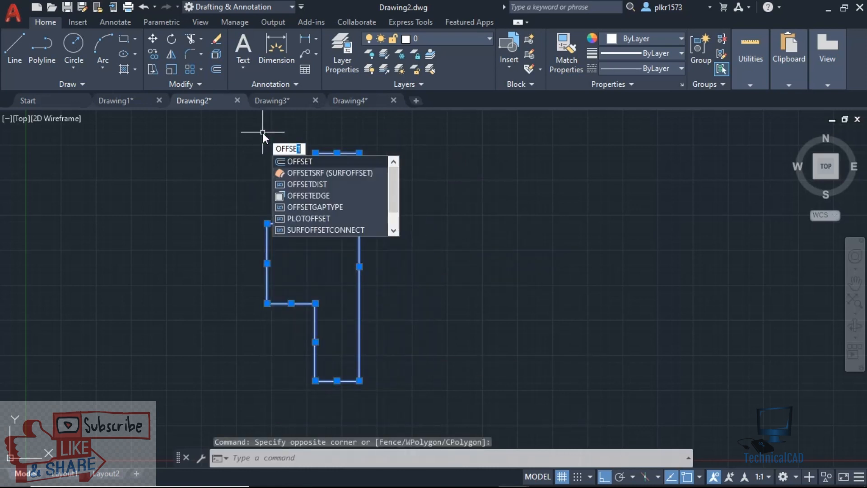
key("Return")
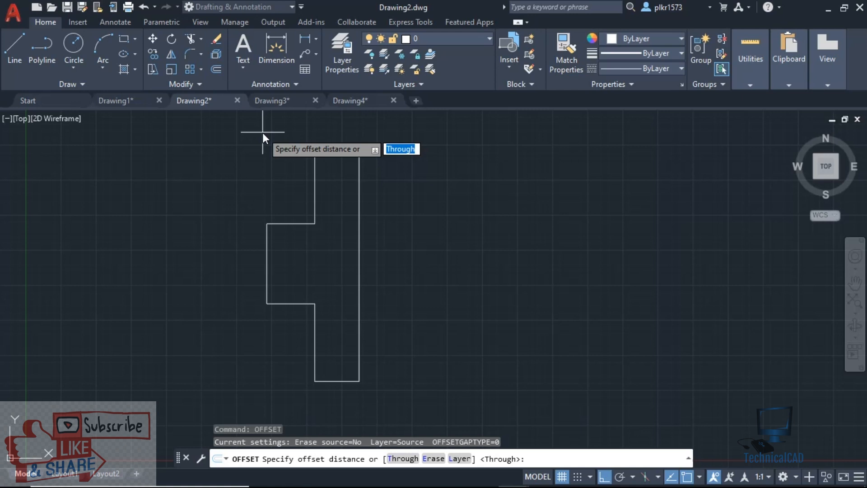
type("5")
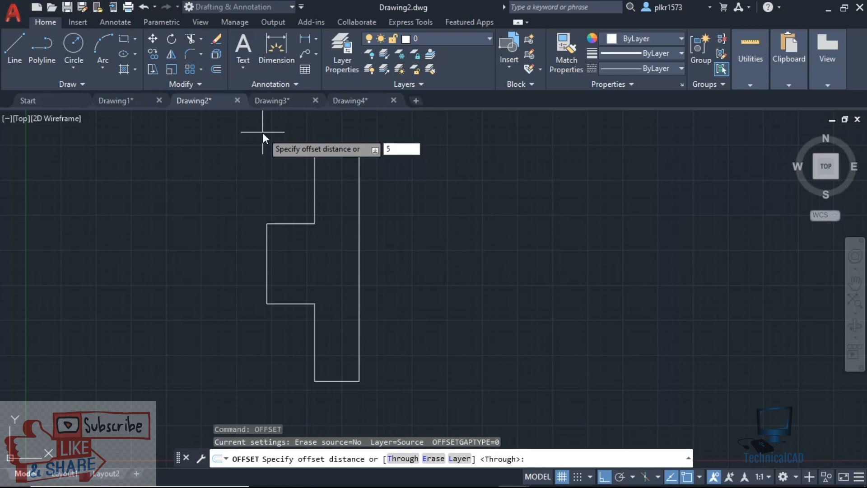
key("Return")
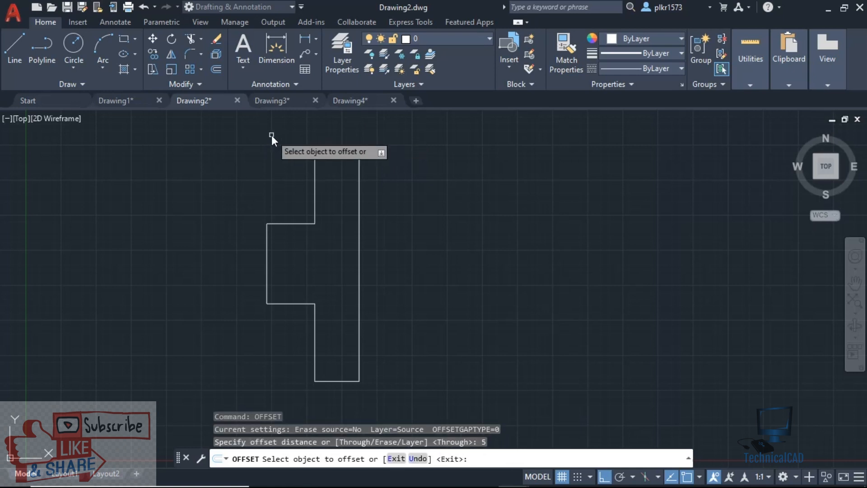
left_click(389, 412)
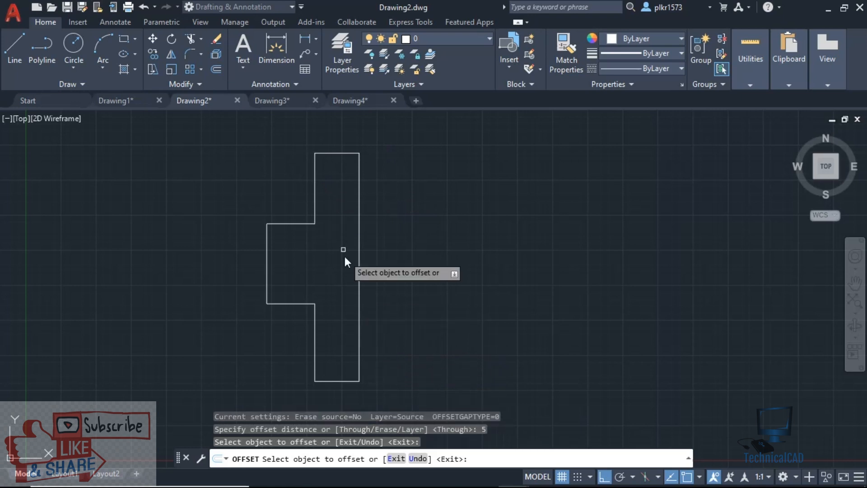
left_click(343, 382)
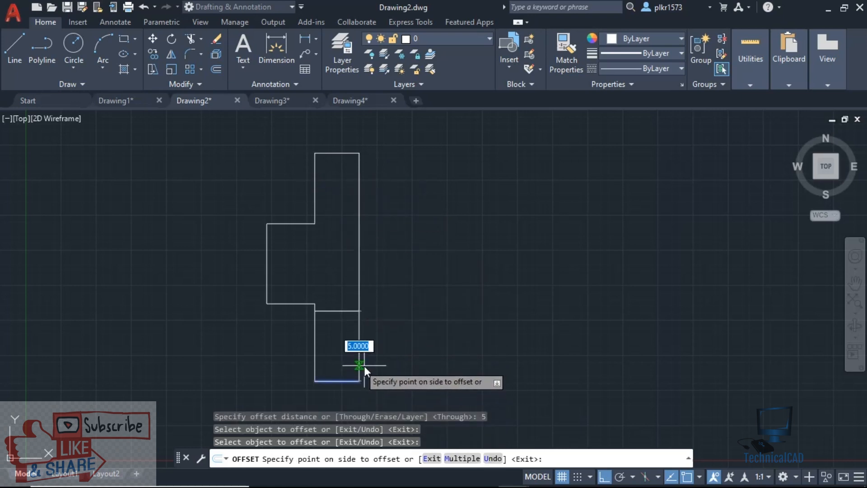
key("Escape")
Join all the separate lines of the stepped outline into a single polyline.
left_click(372, 394)
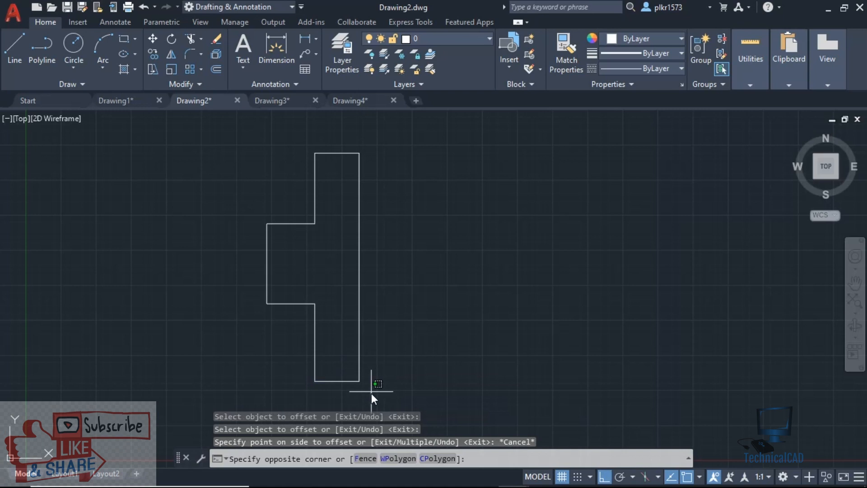
left_click(229, 117)
type("jo")
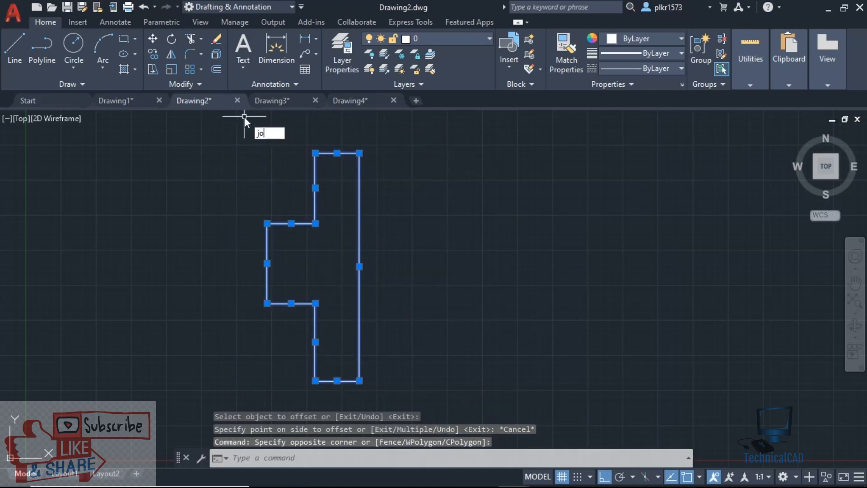
key("Return")
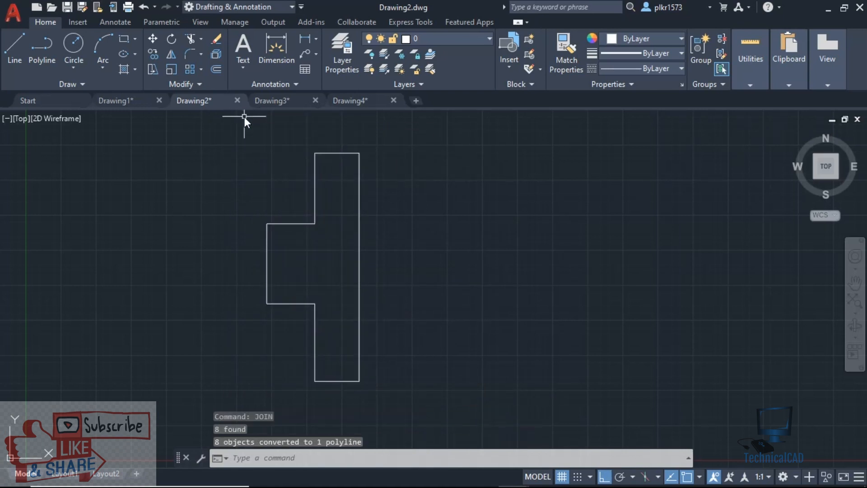
type("OFFset")
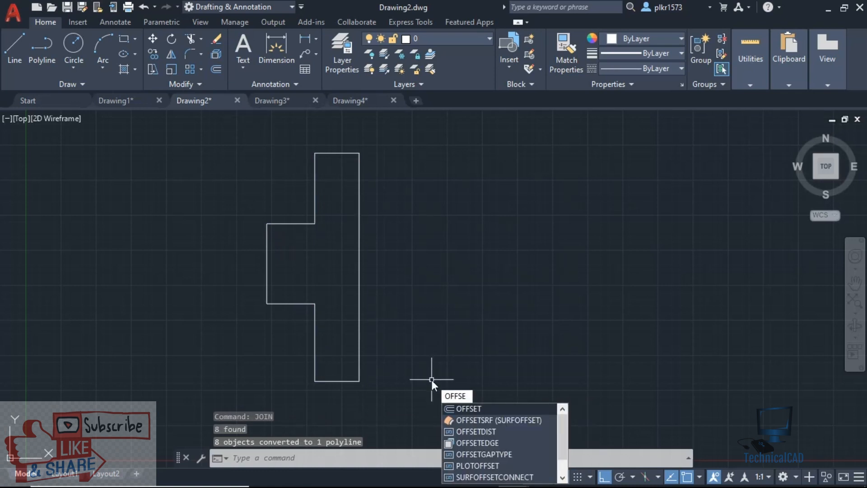
key("Return")
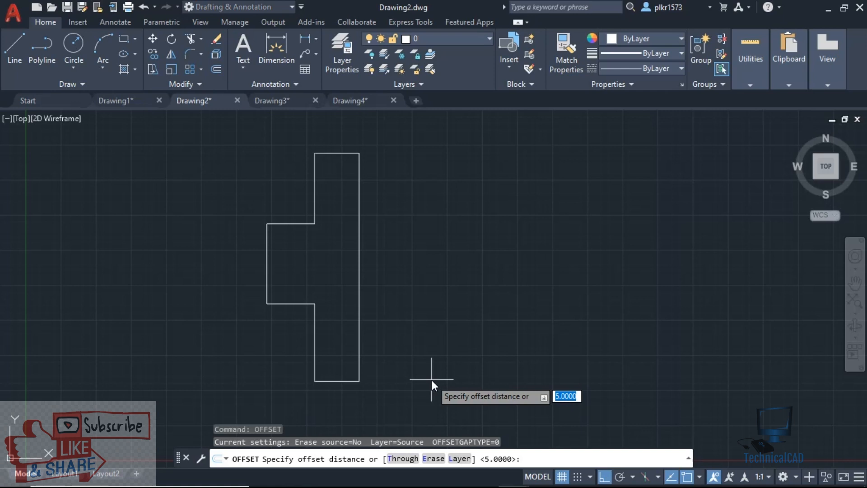
key("Return")
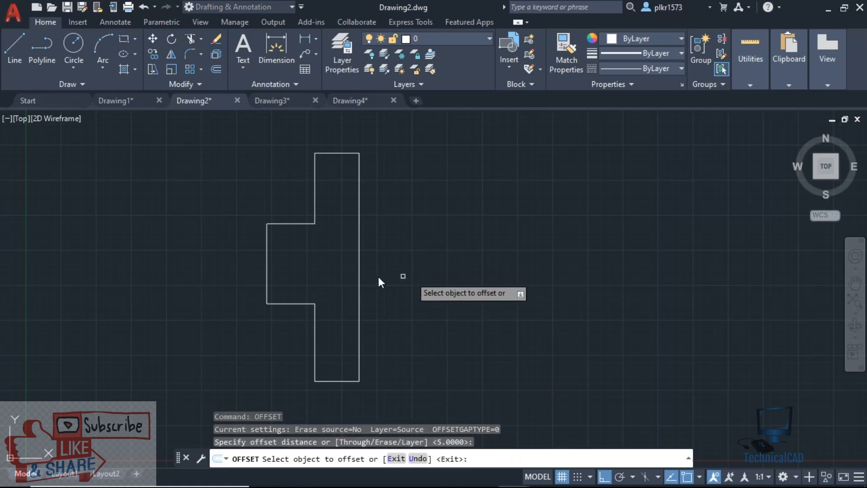
left_click(359, 285)
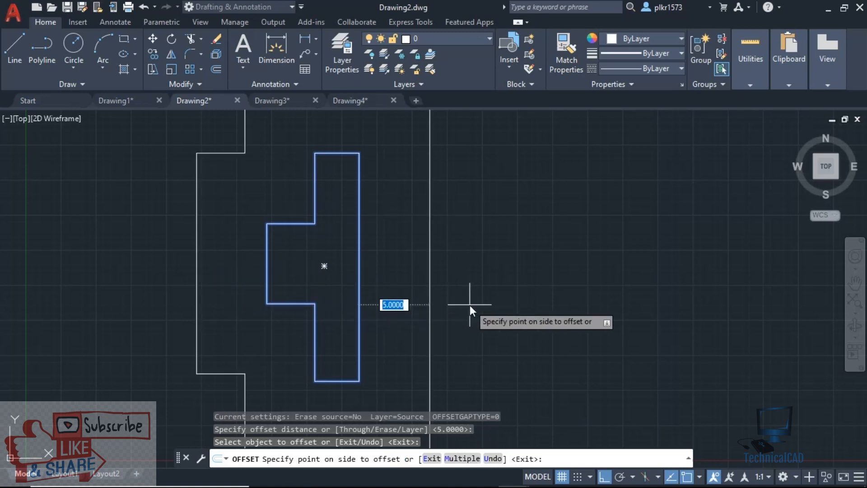
scroll(470, 305, "down", 4)
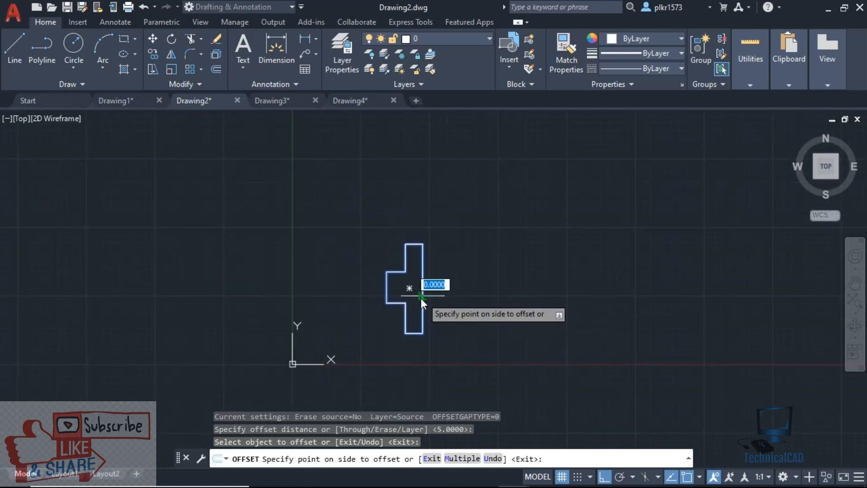
key("Escape")
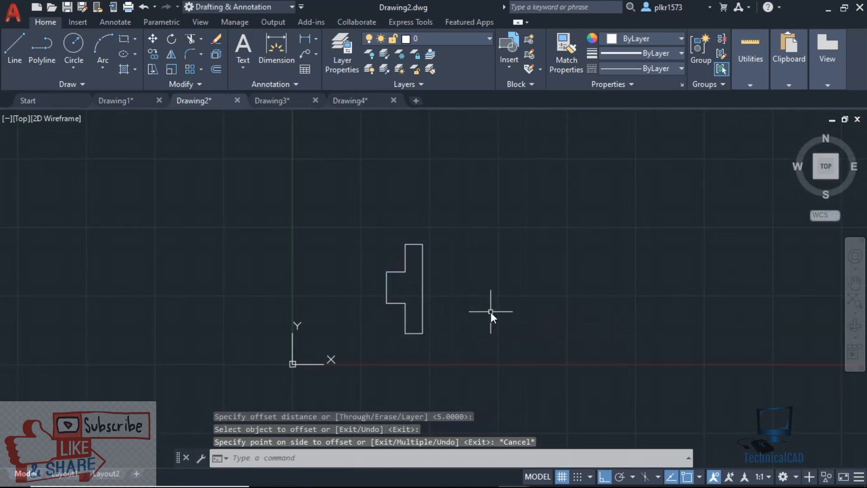
scroll(433, 292, "up", 2)
left_click(418, 298)
key("Escape")
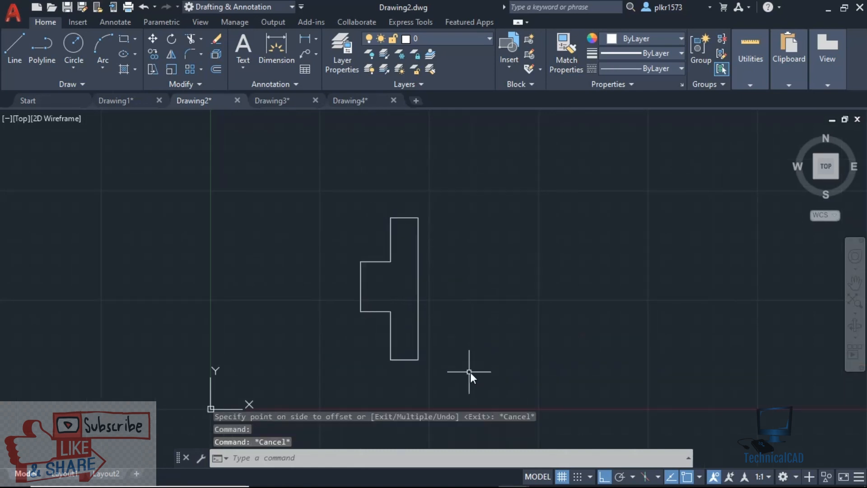
Offset the joined stepped outline outward by a distance of 1.
middle_click_drag(558, 291, 476, 281)
type("offset")
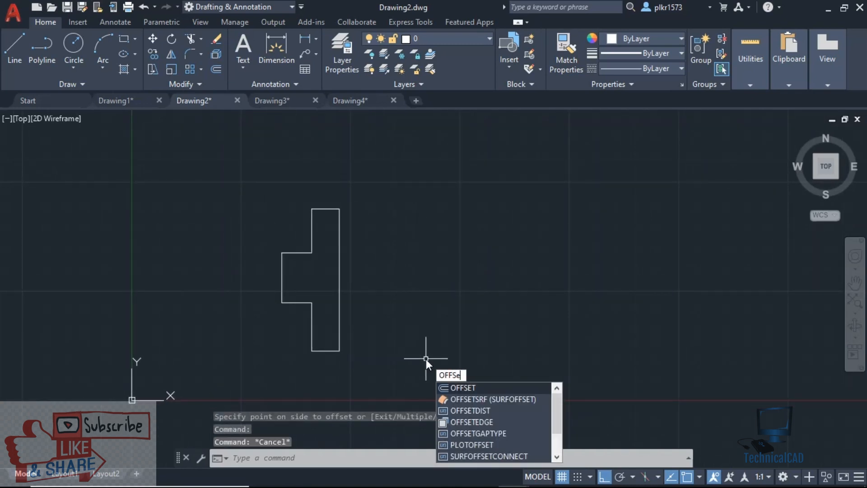
key("Return")
key("Return")
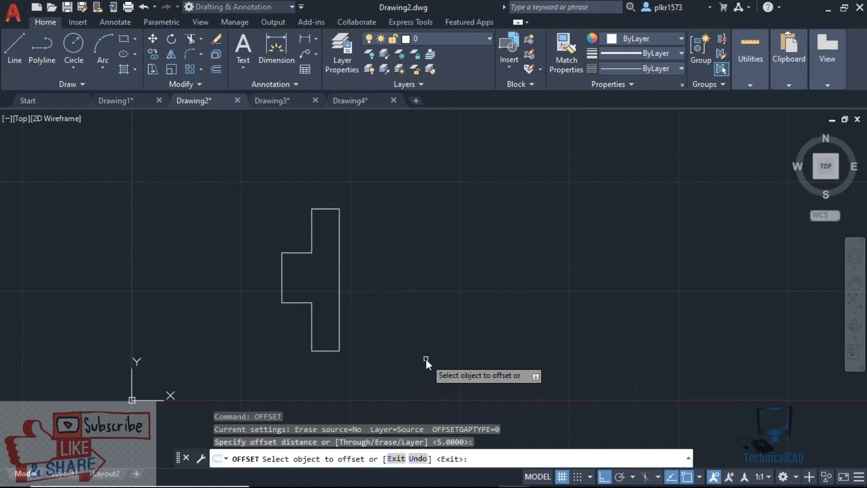
left_click(337, 300)
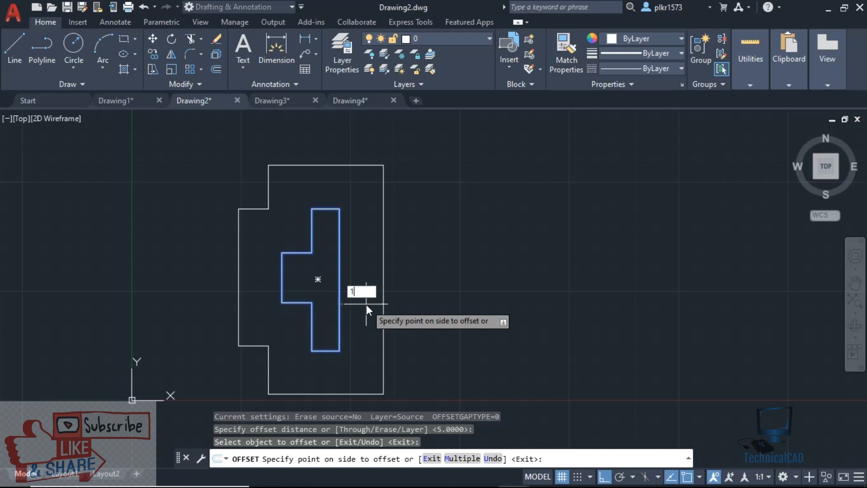
type("1")
key("Return")
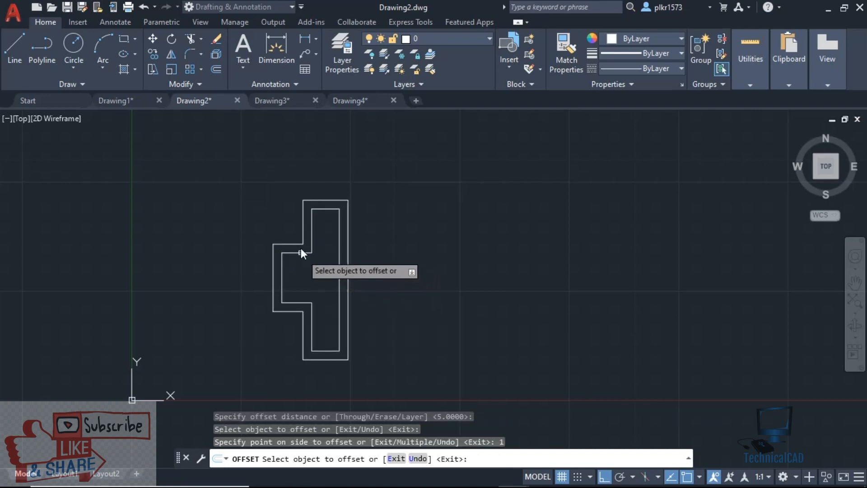
Offset the outer copy of the stepped outline outward by another 1 and end the offset.
left_click(300, 244)
type("1")
key("Return")
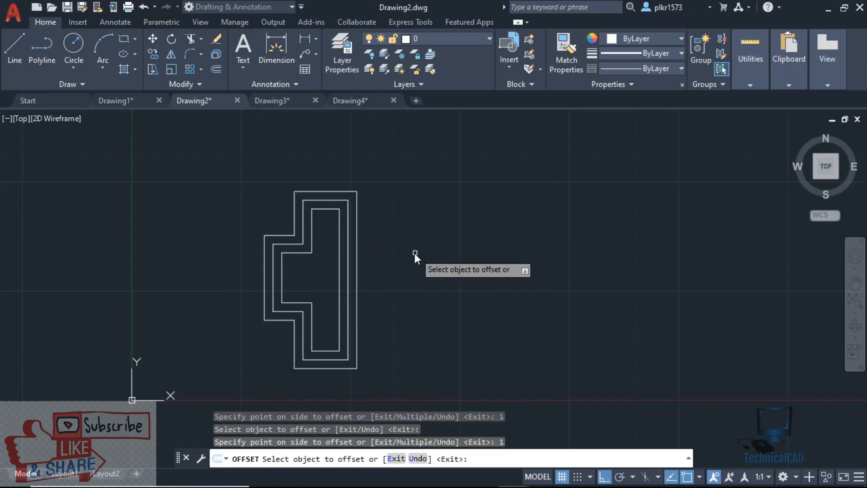
key("Escape")
Mirror all three nested outlines about the outermost outline's right vertical edge, keeping the source objects.
left_click(400, 384)
left_click(234, 151)
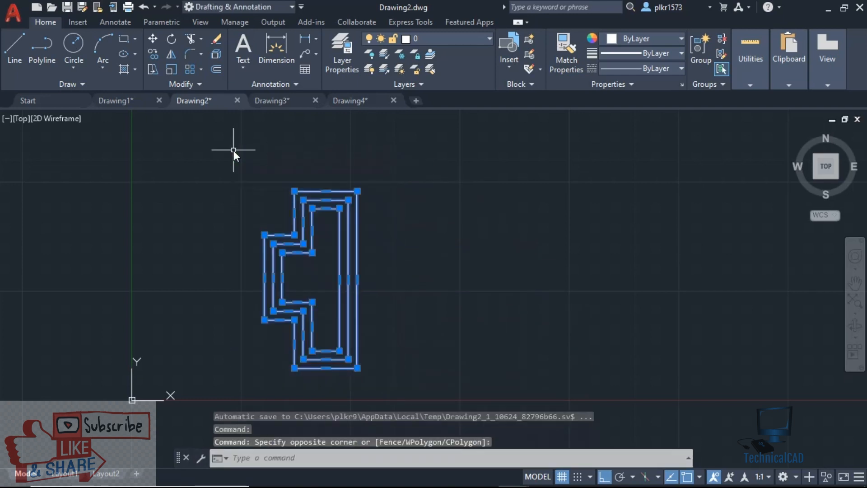
type("MI")
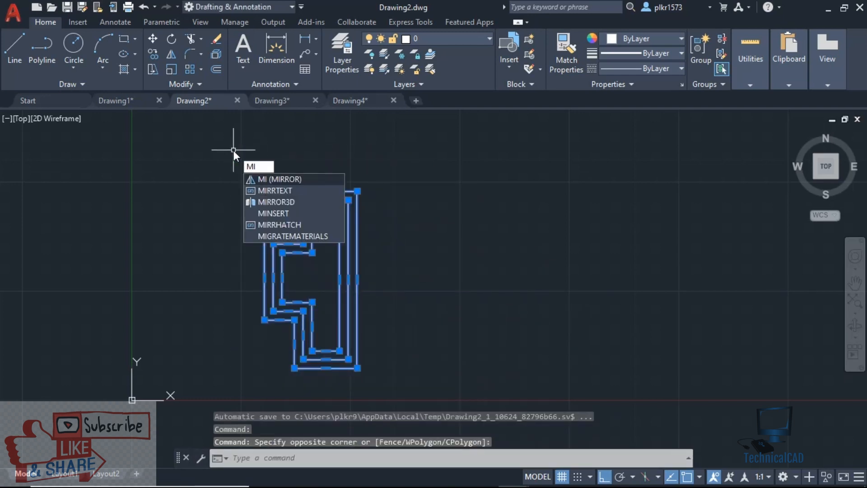
key("Return")
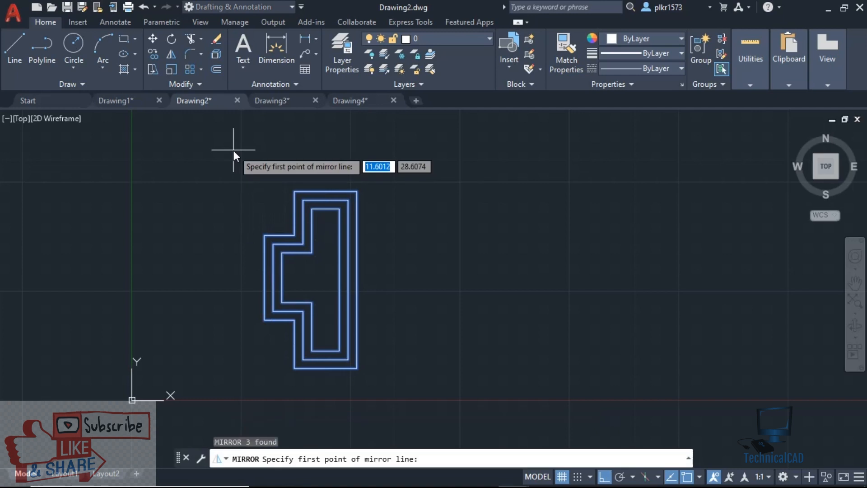
left_click(359, 192)
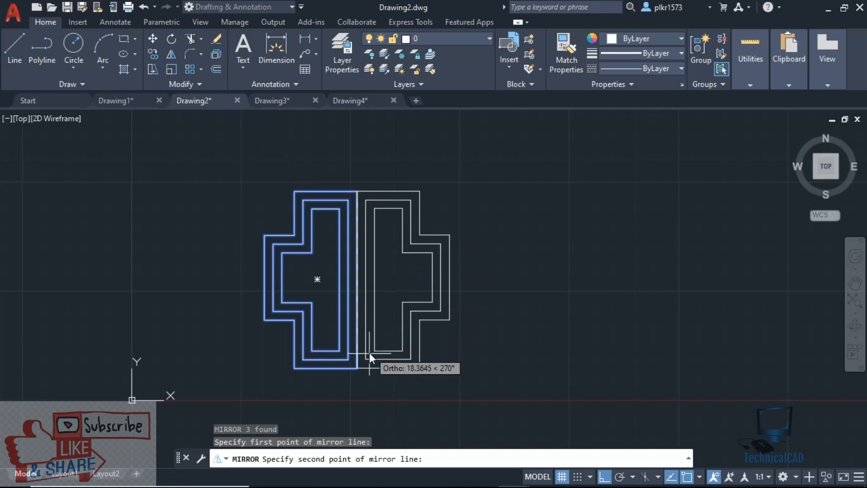
left_click(356, 370)
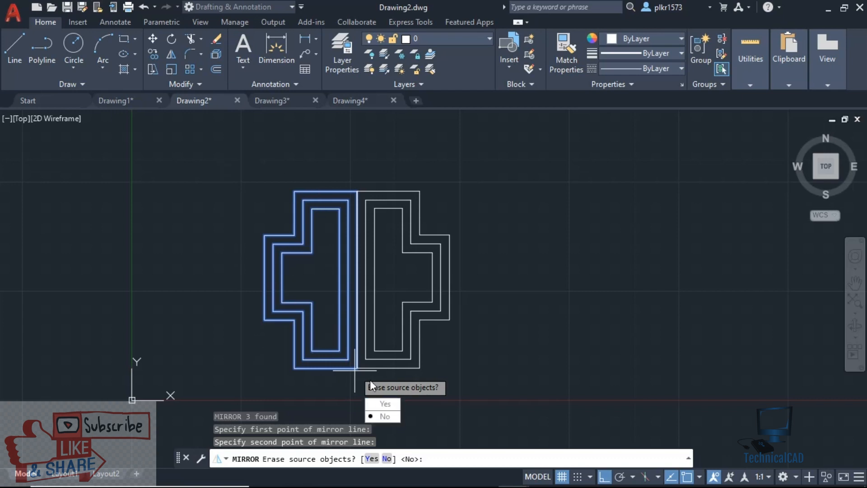
left_click(386, 416)
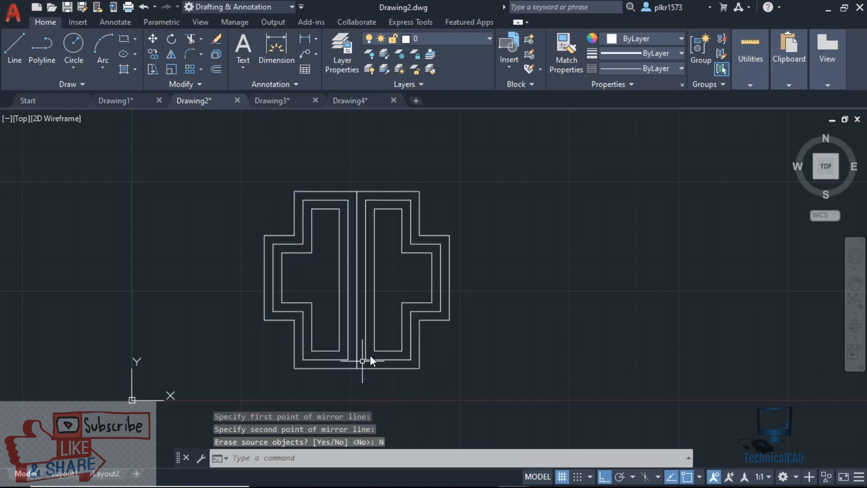
Switch to the Drawing3 drawing and select its horizontal line.
middle_click_drag(494, 236, 414, 202)
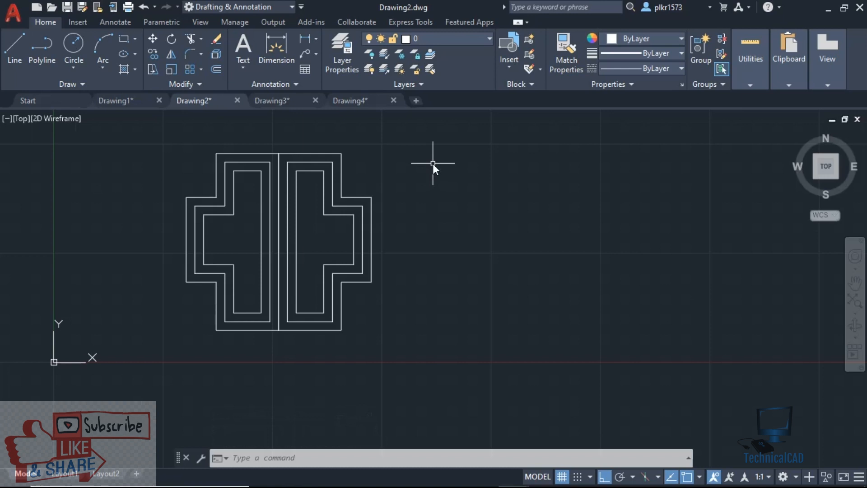
left_click(279, 97)
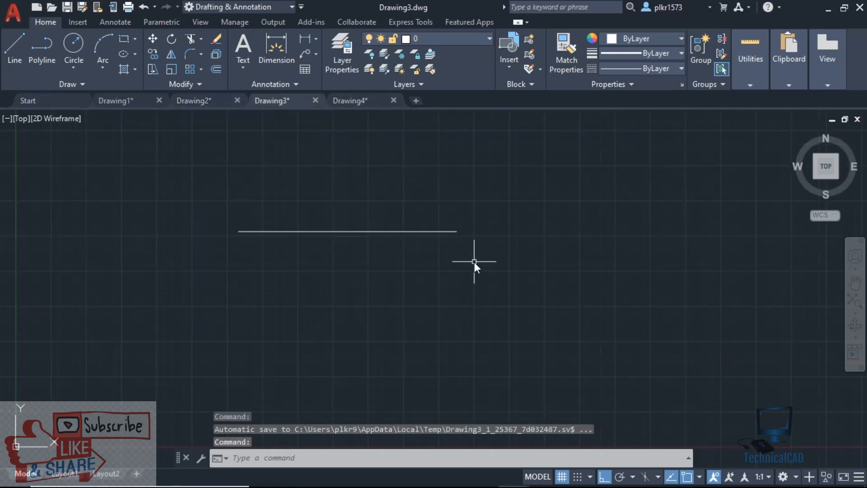
left_click(396, 230)
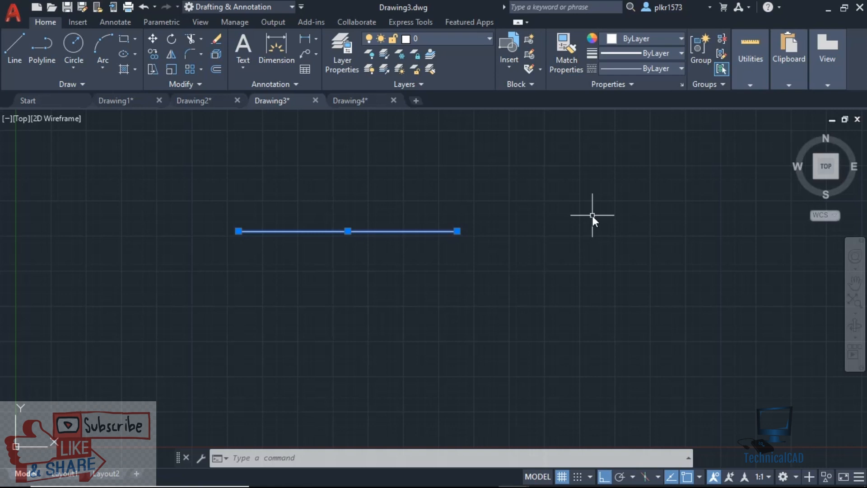
Increase the pickbox size and grip size slightly in the DDGRIPS settings, and select the horizontal line again to check its grips.
type("ddgri")
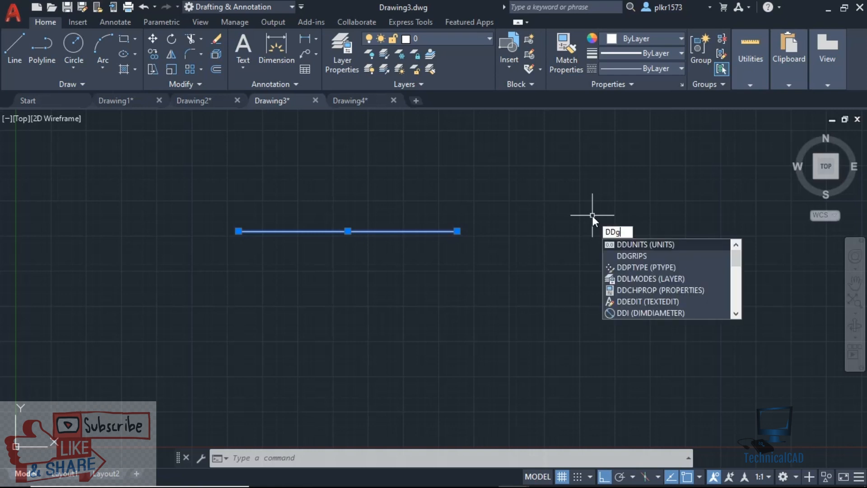
type("ps")
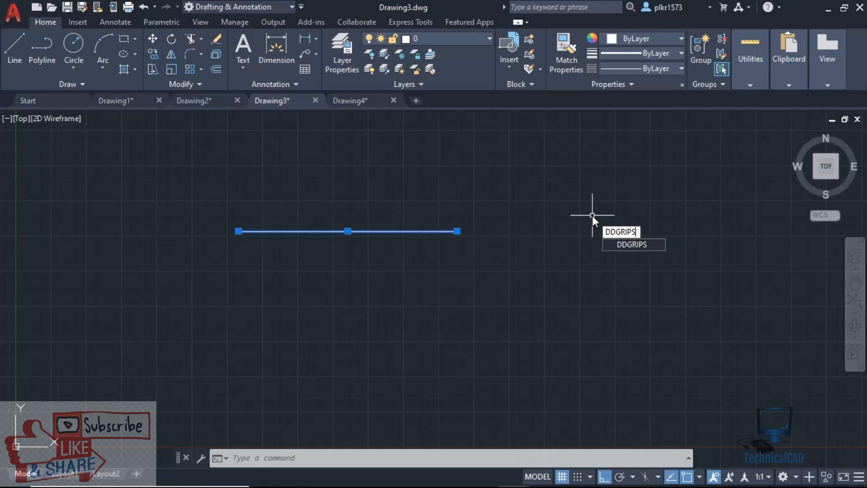
key("Return")
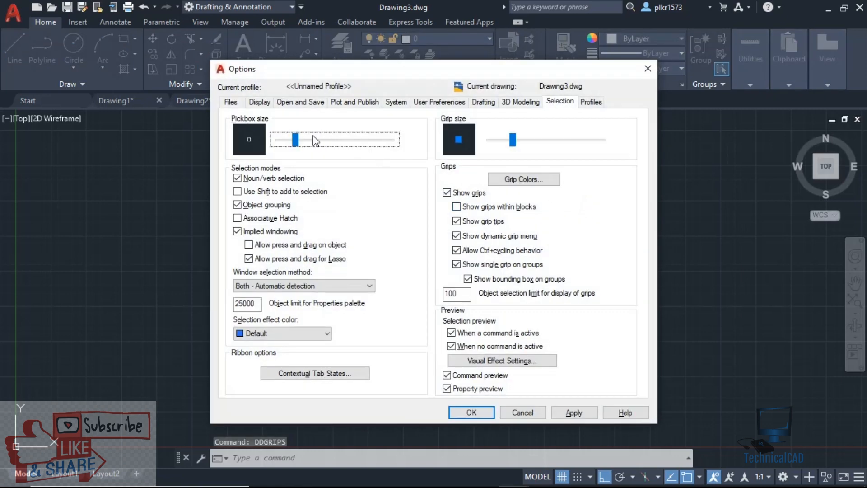
left_click(314, 138)
left_click_drag(514, 141, 521, 141)
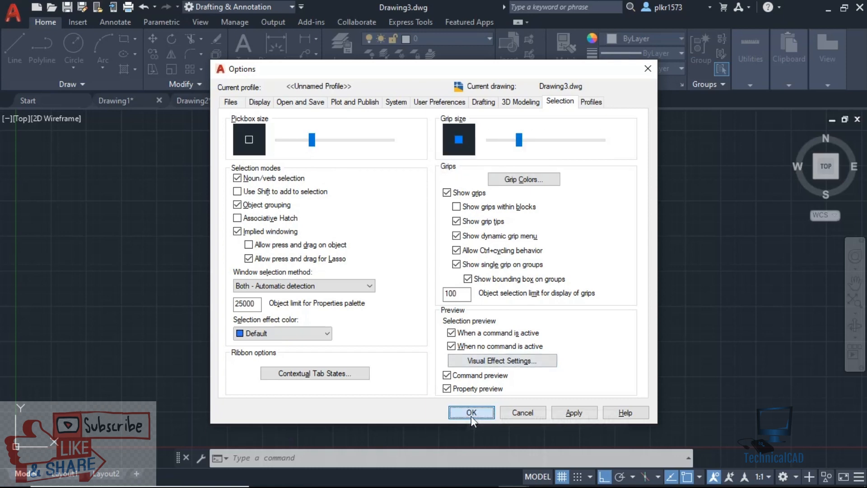
left_click(471, 413)
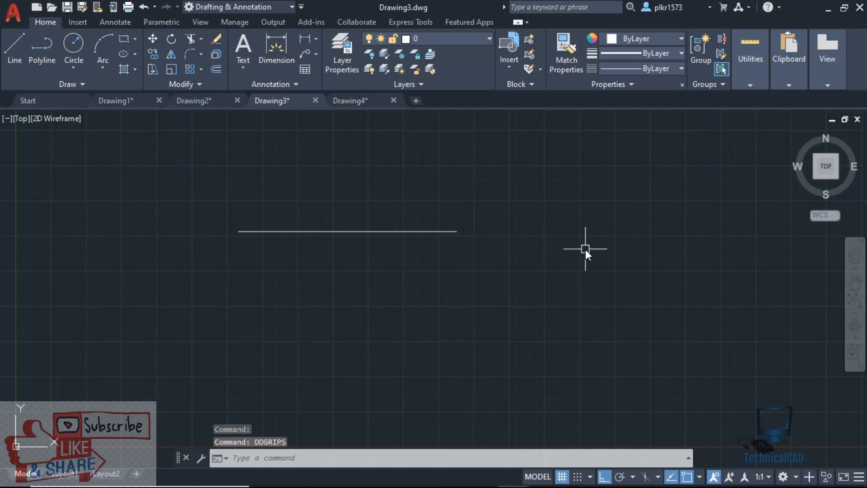
left_click(424, 231)
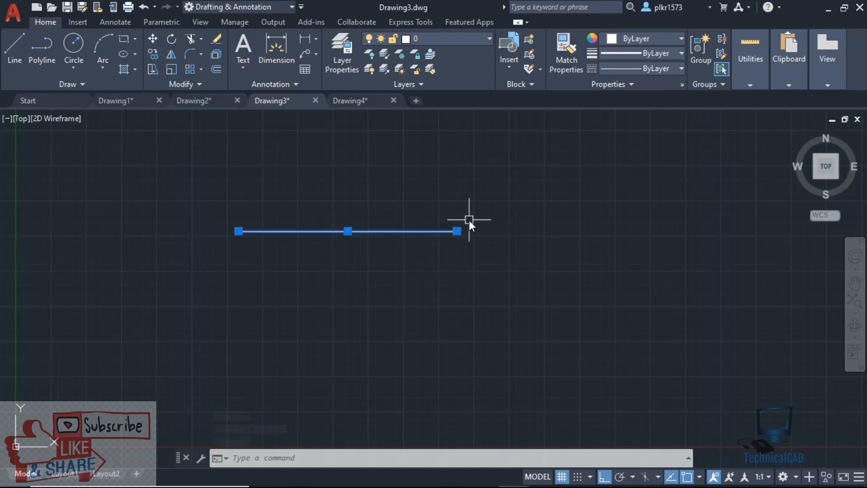
Switch to the Drawing4 drawing with the three rectangles.
left_click(354, 101)
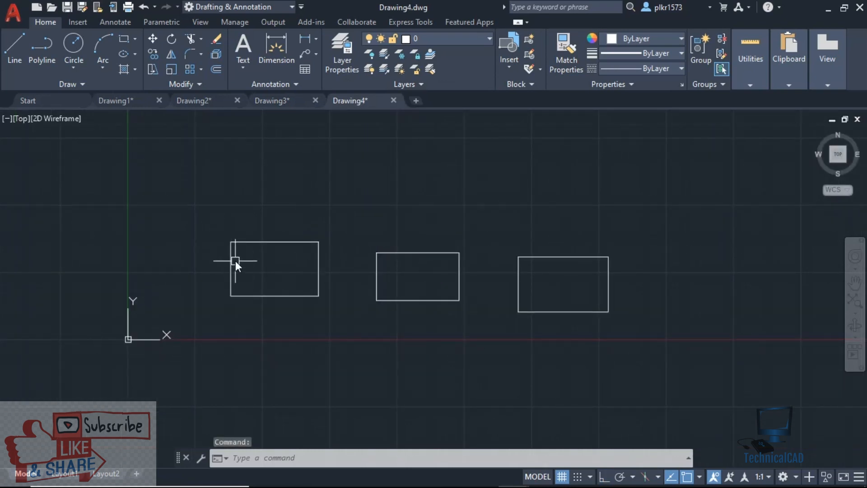
scroll(236, 262, "up", 2)
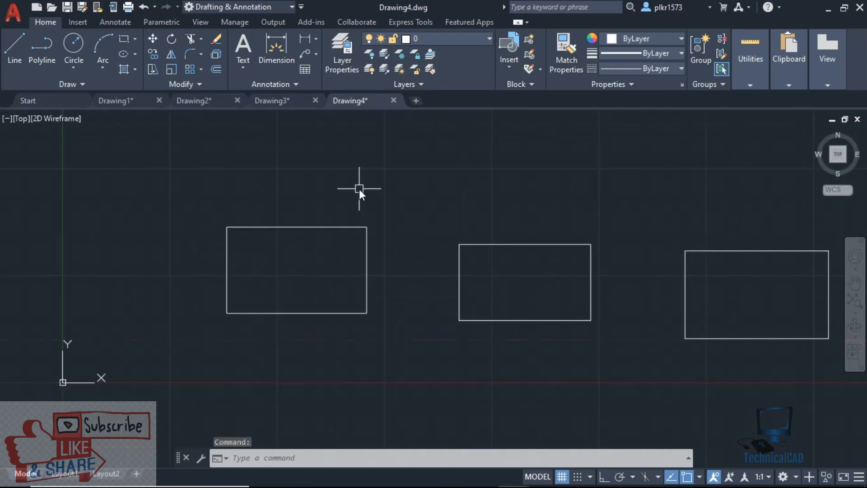
type("f")
key("Return")
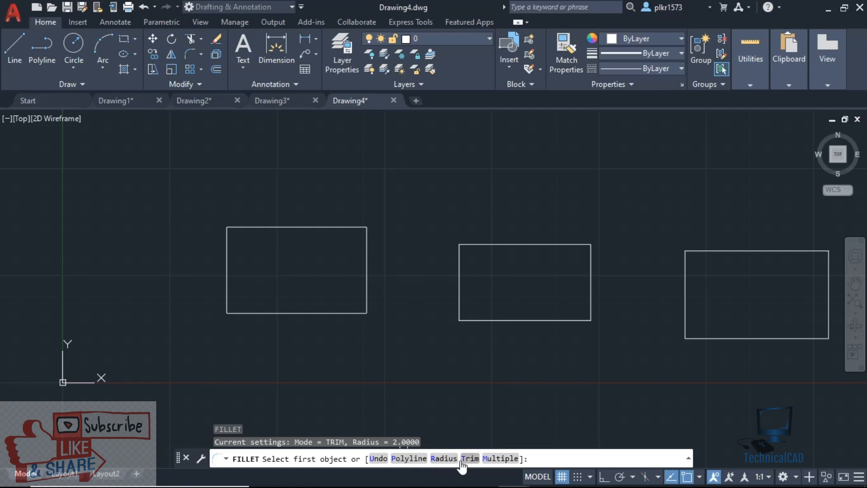
left_click(409, 458)
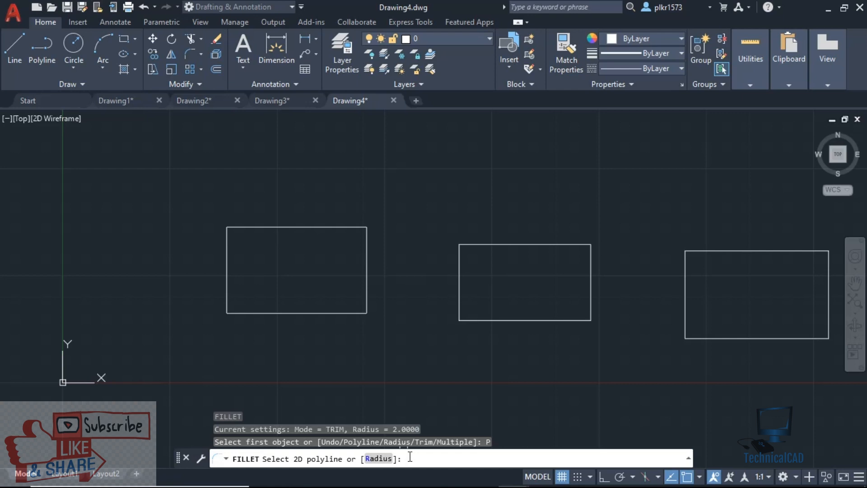
left_click(382, 459)
key("Return")
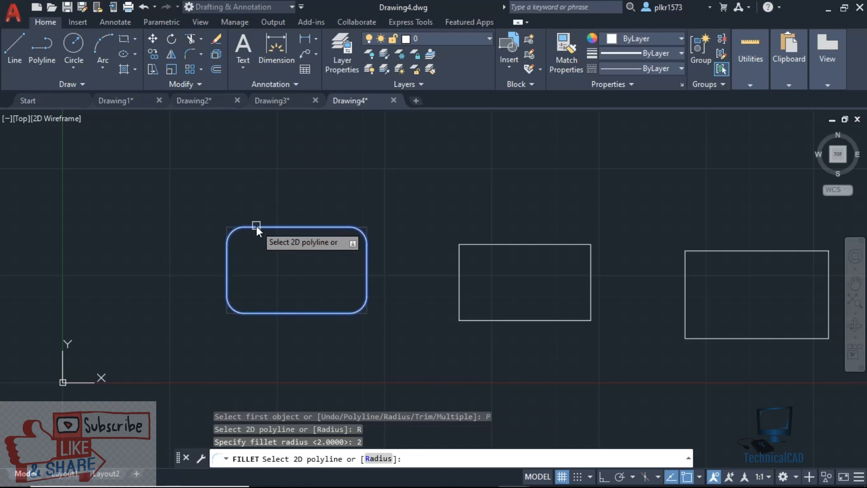
key("Escape")
Fillet the lower-left corner of the leftmost rectangle with a radius of 2.
type("f")
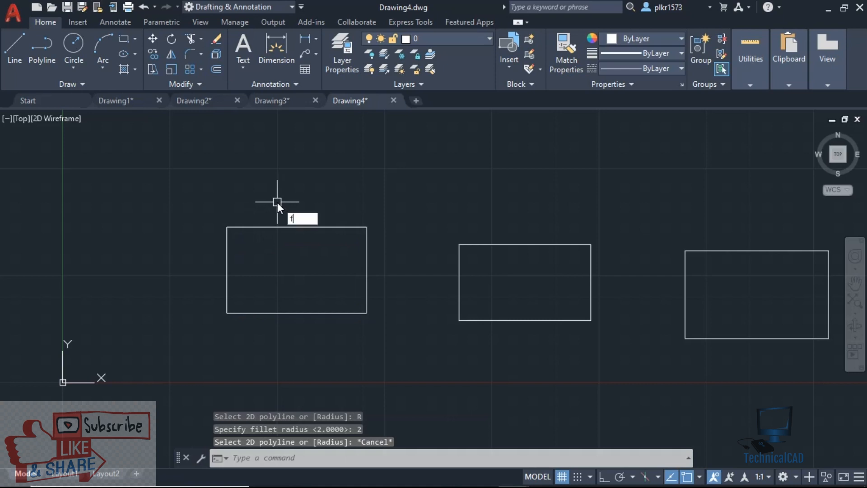
key("Return")
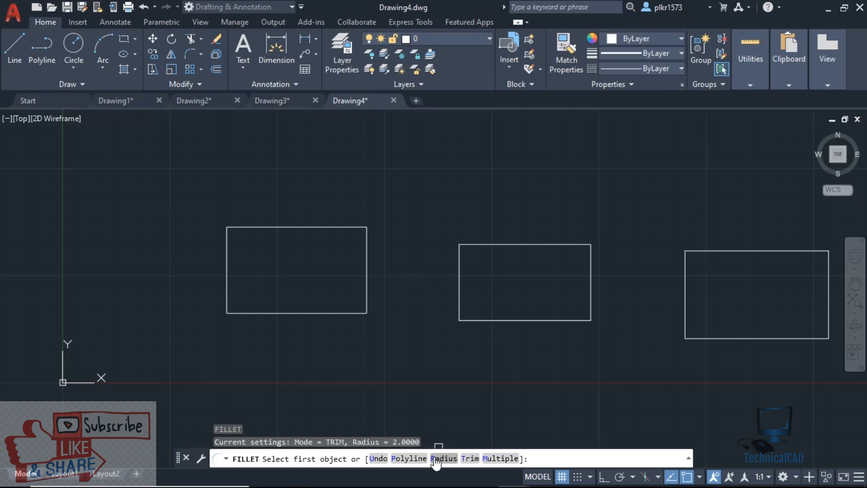
left_click(436, 459)
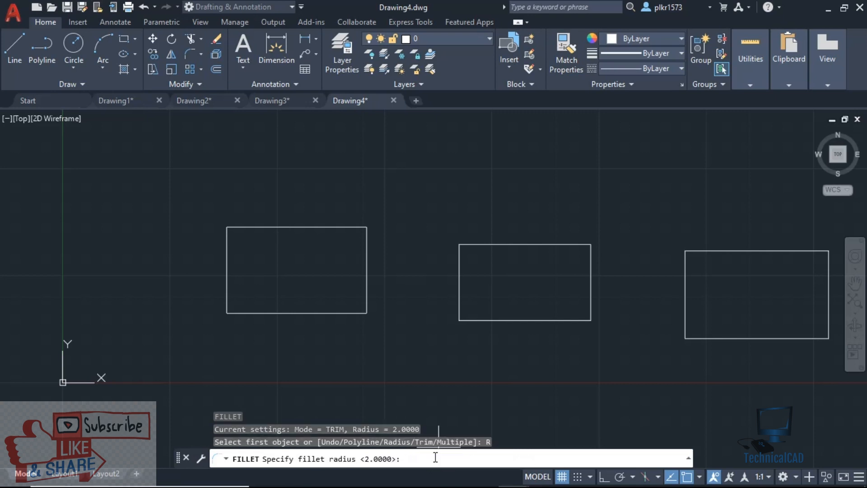
type("2")
key("Return")
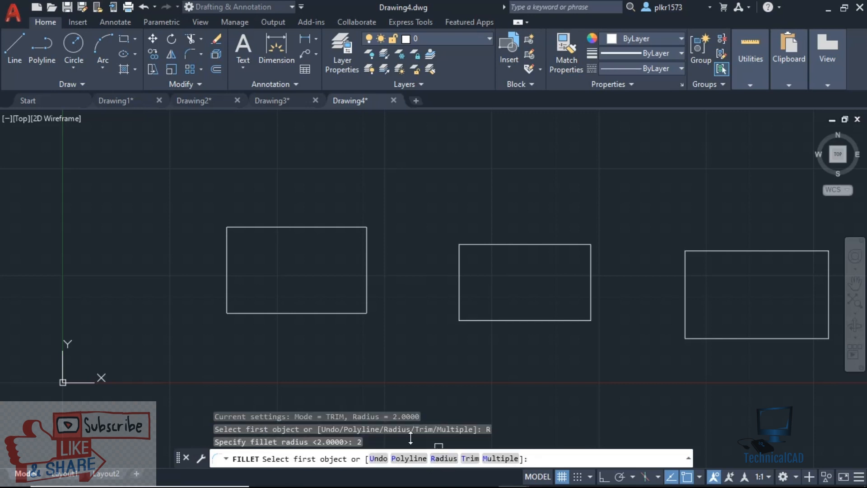
left_click(227, 293)
left_click(243, 313)
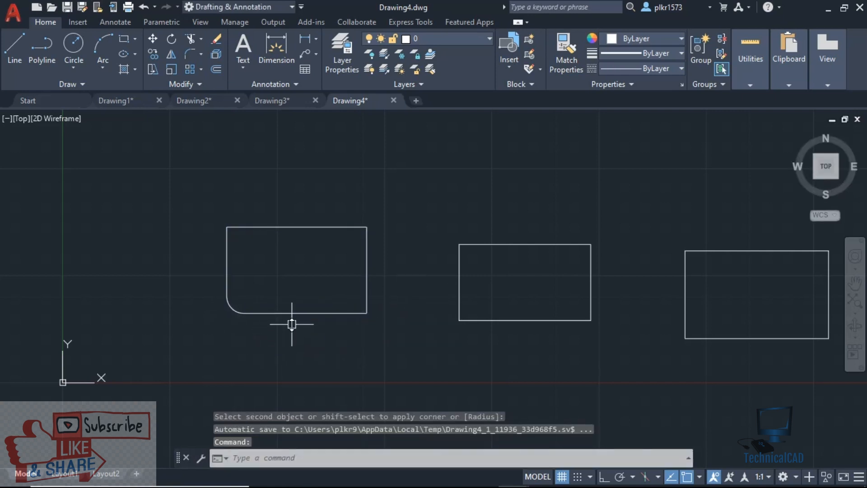
Fillet the upper-right corner of the leftmost rectangle in No trim mode with the radius 2, keeping the original corner lines.
type("f")
key("Return")
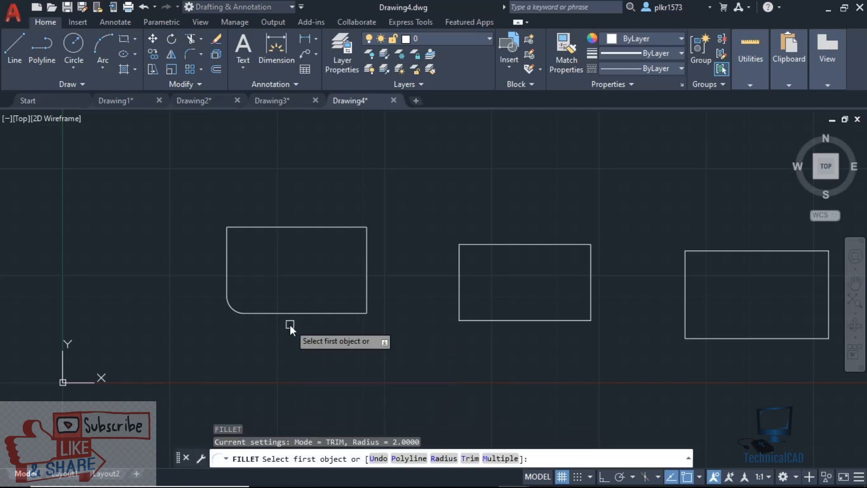
left_click(468, 458)
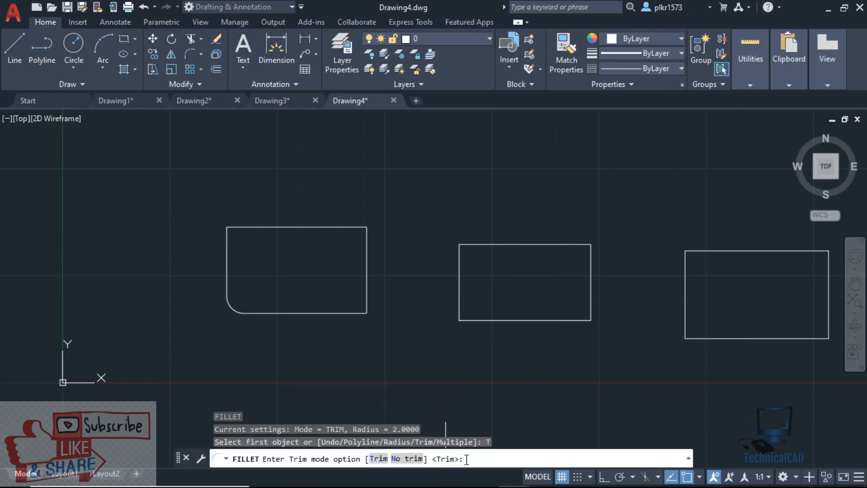
left_click(406, 458)
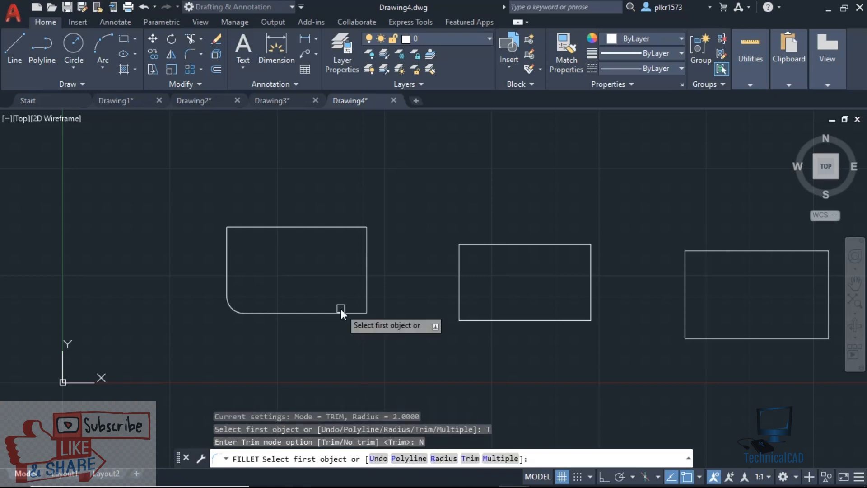
left_click(337, 227)
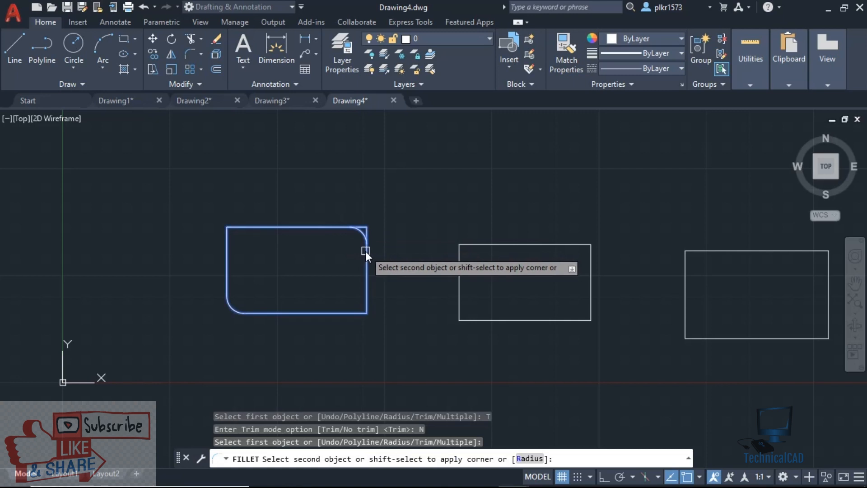
left_click(365, 248)
scroll(363, 235, "up", 4)
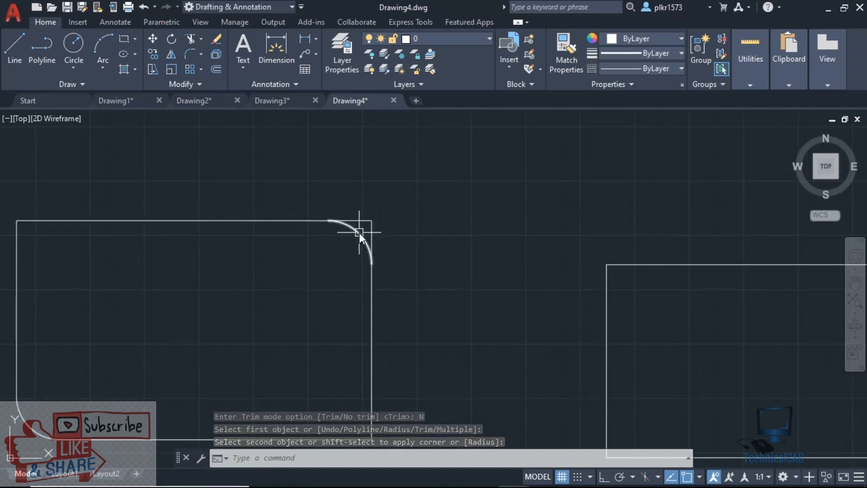
scroll(359, 232, "down", 2)
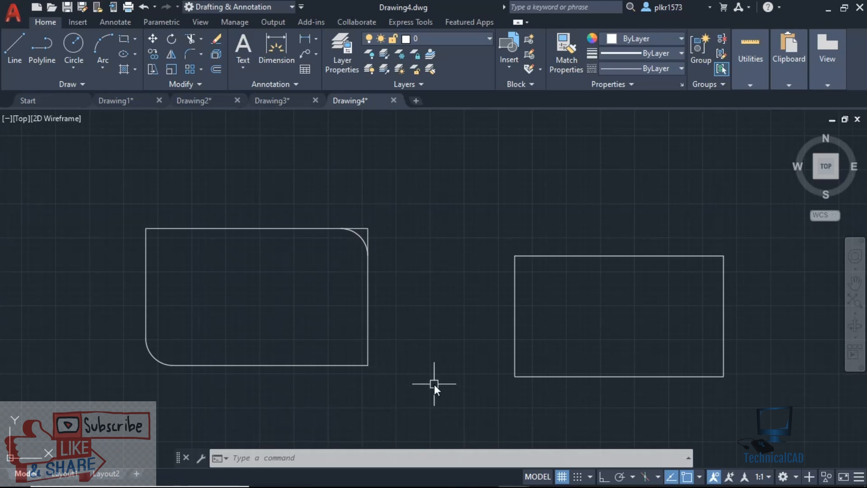
Fillet both lower corners of the leftmost rectangle and the lower-left corner of the middle rectangle in one run with the Multiple option.
type("f")
key("Return")
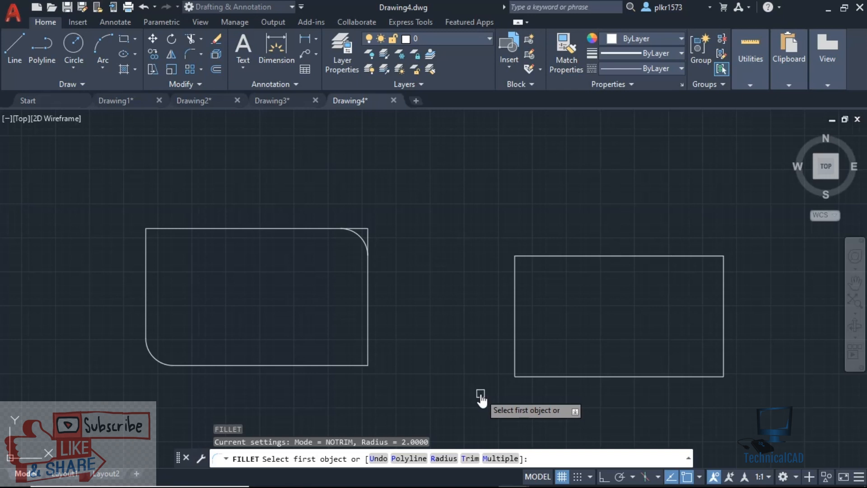
left_click(497, 459)
left_click(346, 364)
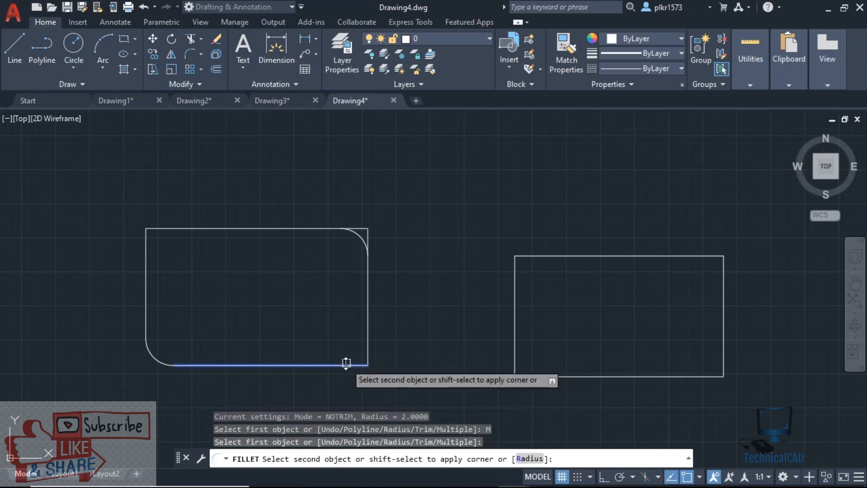
left_click(368, 348)
left_click(183, 365)
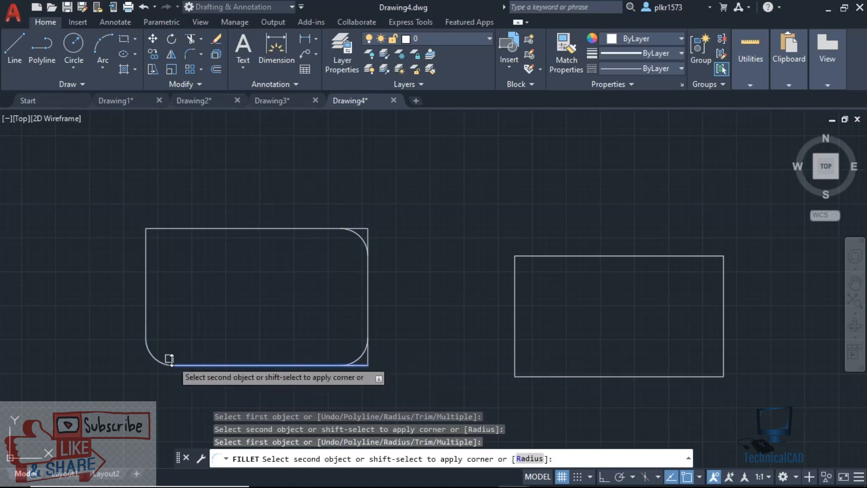
left_click(146, 328)
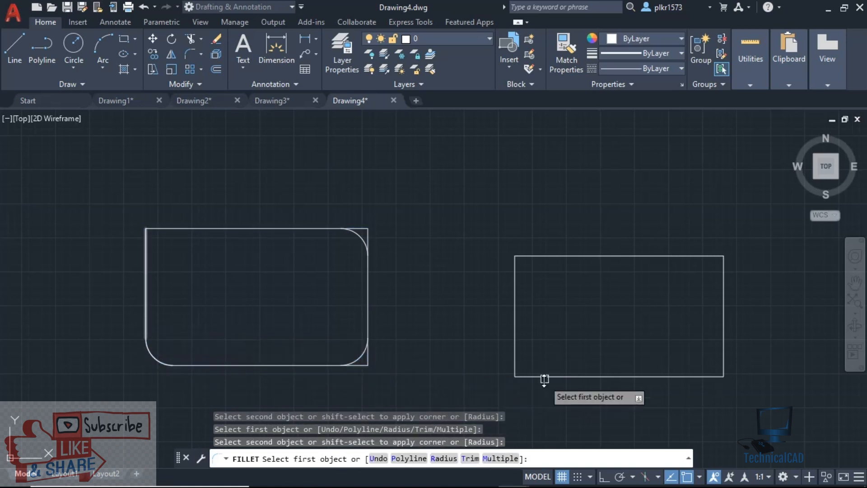
left_click(514, 359)
left_click(529, 376)
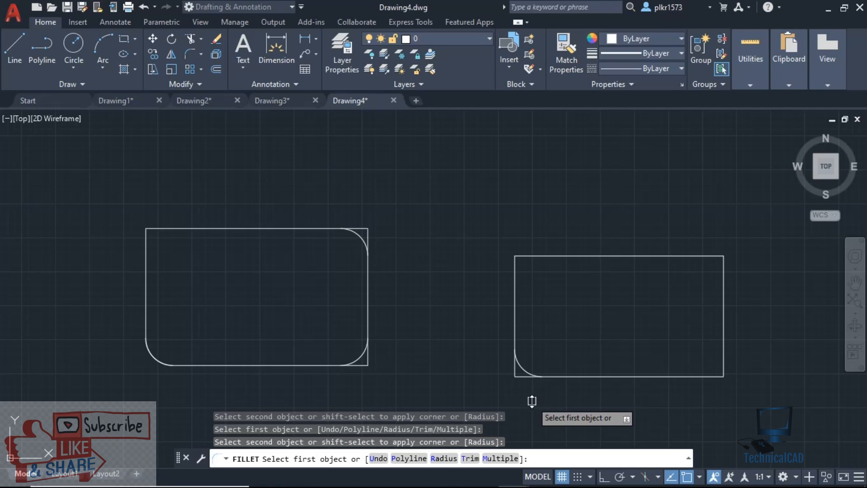
key("Escape")
mouse_move(557, 401)
middle_mouse_down()
mouse_move(416, 368)
mouse_move(393, 381)
middle_mouse_up()
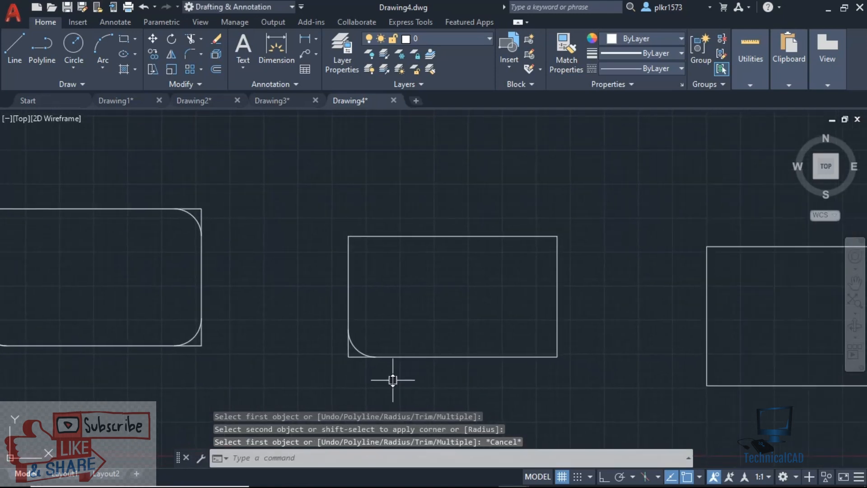
middle_click_drag(575, 405, 380, 373)
type("ch")
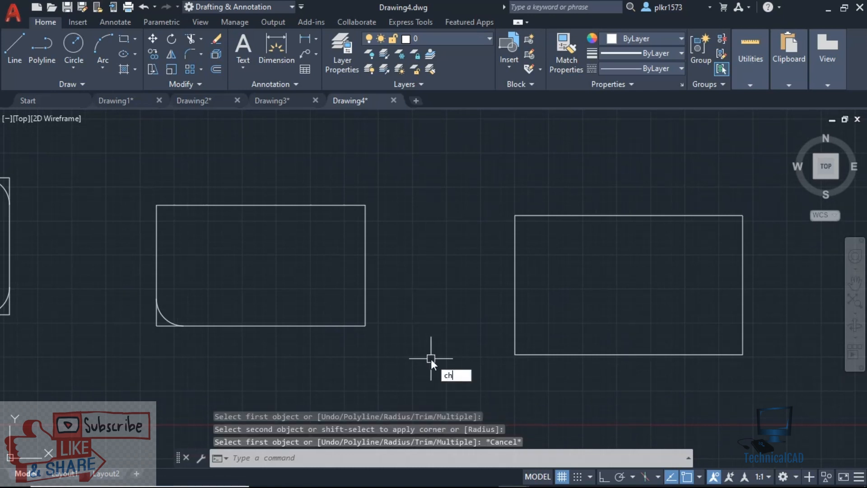
type("a")
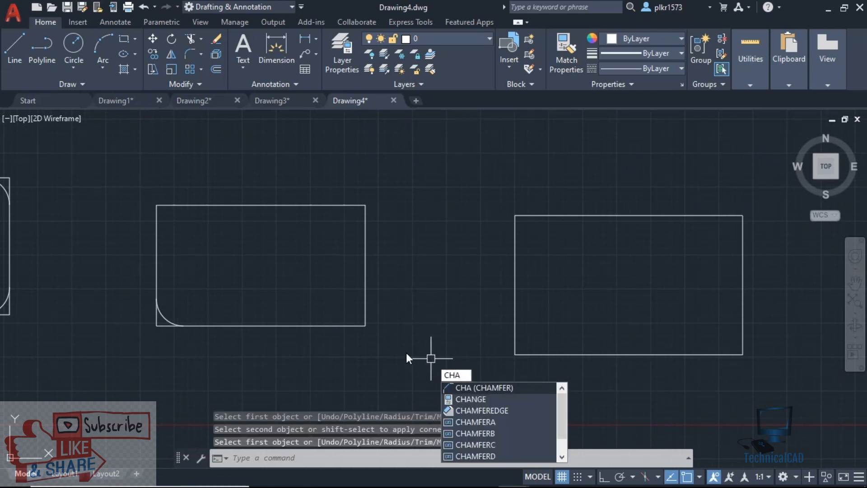
key("Return")
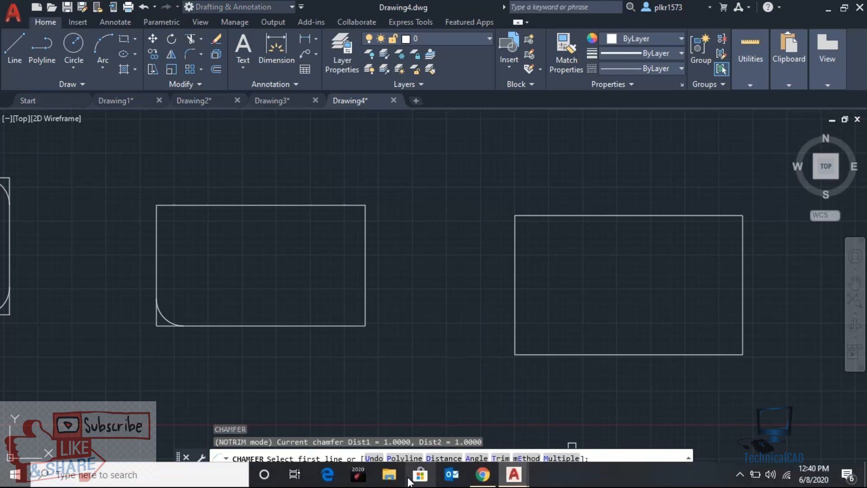
left_click(404, 458)
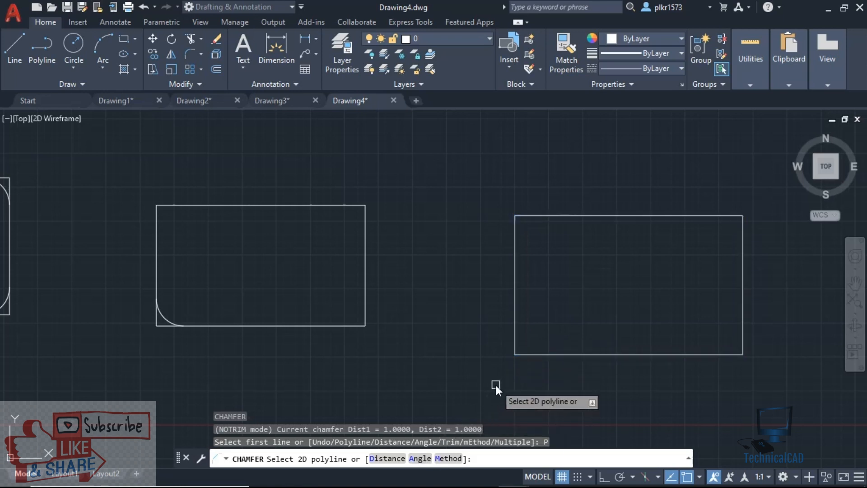
key("Escape")
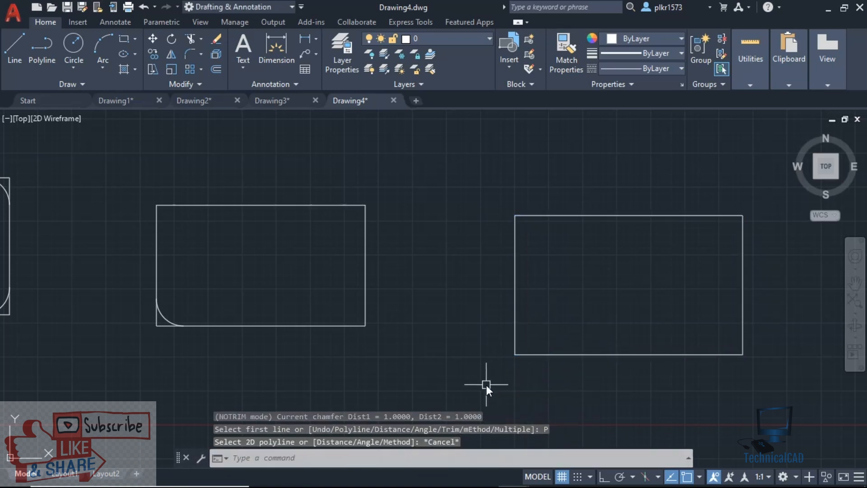
Chamfer the upper-right corner of the rightmost rectangle in Trim mode with both distances at 1.
type("CHA")
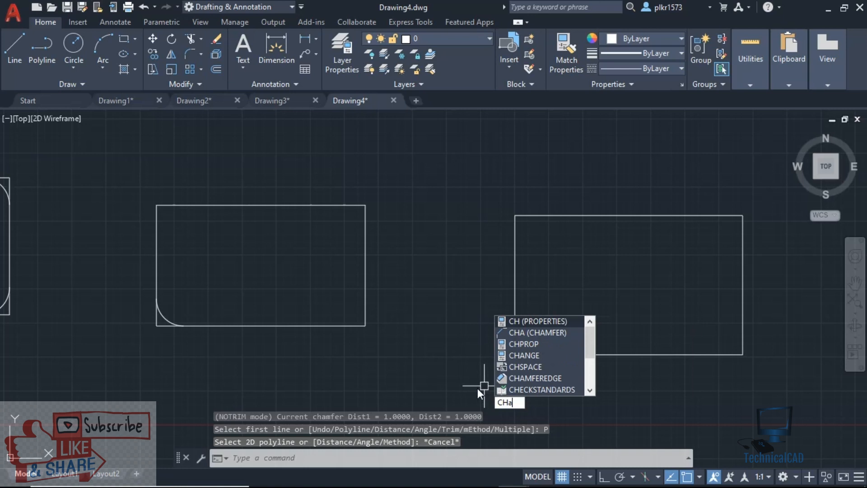
left_click(537, 321)
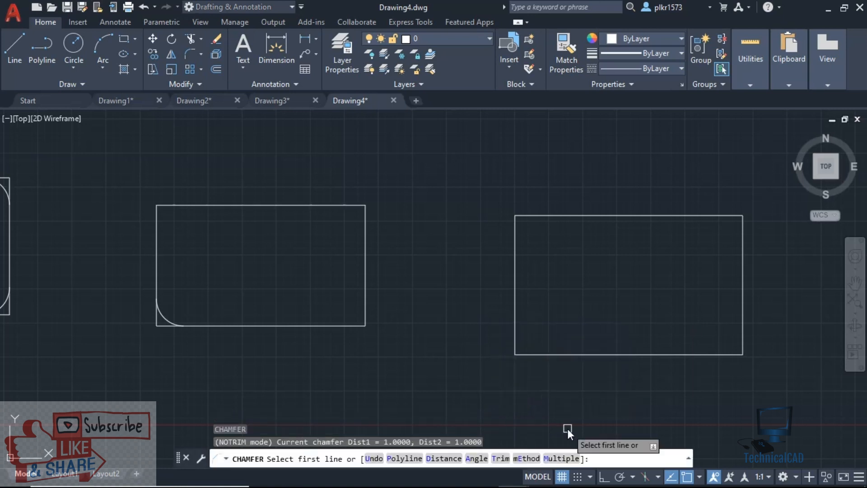
left_click(501, 458)
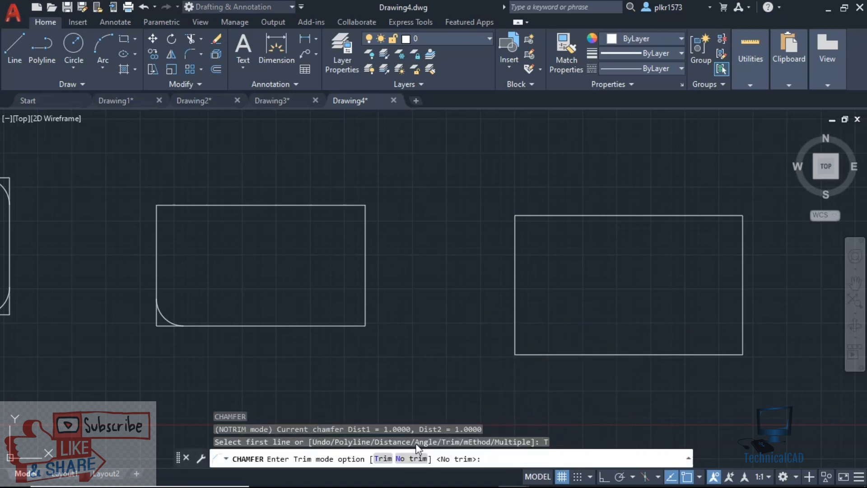
left_click(379, 458)
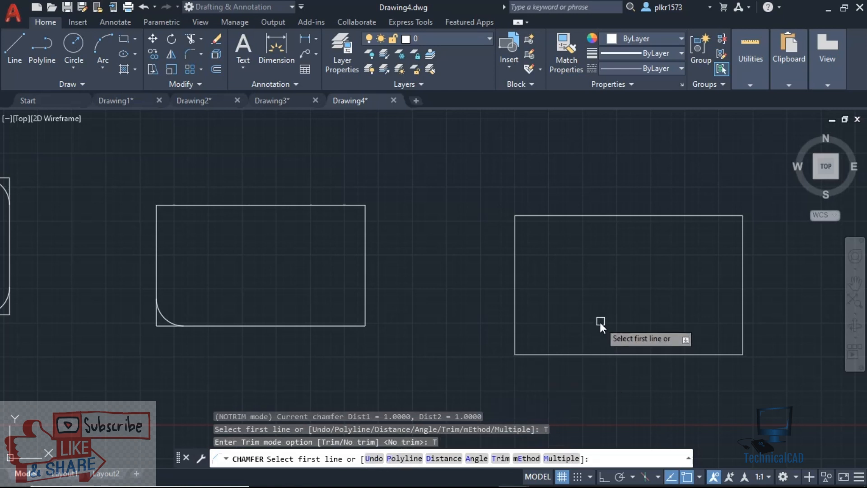
left_click(717, 216)
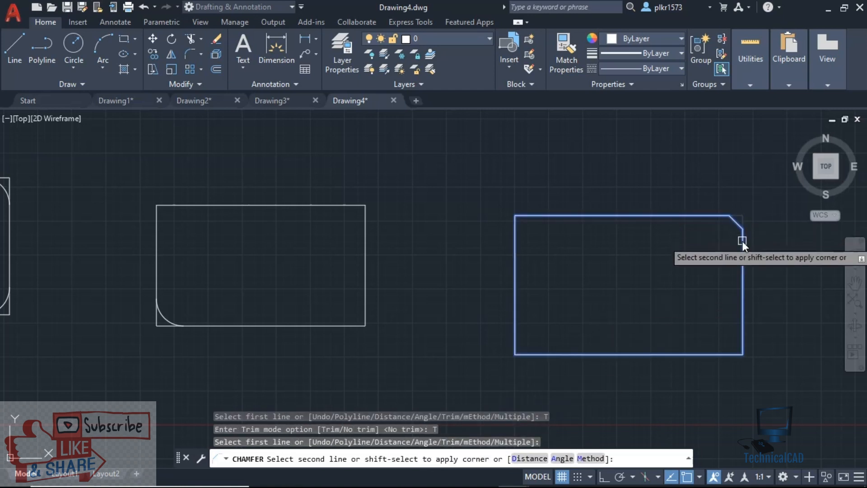
left_click(741, 240)
Examine the rightmost rectangle's chamfered corner up close and compare it with the middle rectangle's corners.
scroll(736, 216, "up", 5)
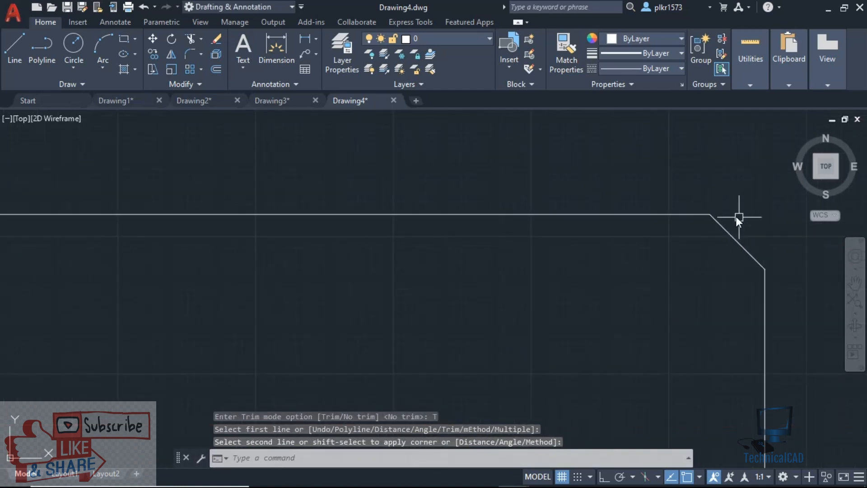
scroll(616, 252, "down", 4)
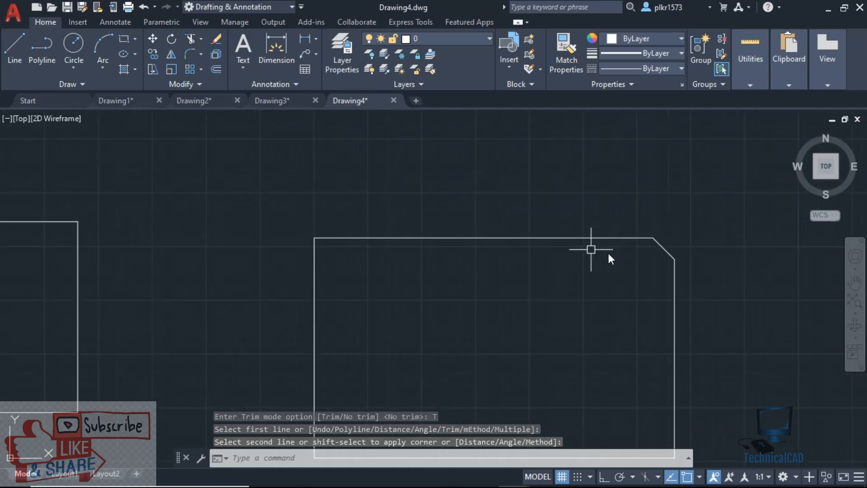
middle_click_drag(389, 232, 554, 231)
middle_click_drag(305, 227, 453, 266)
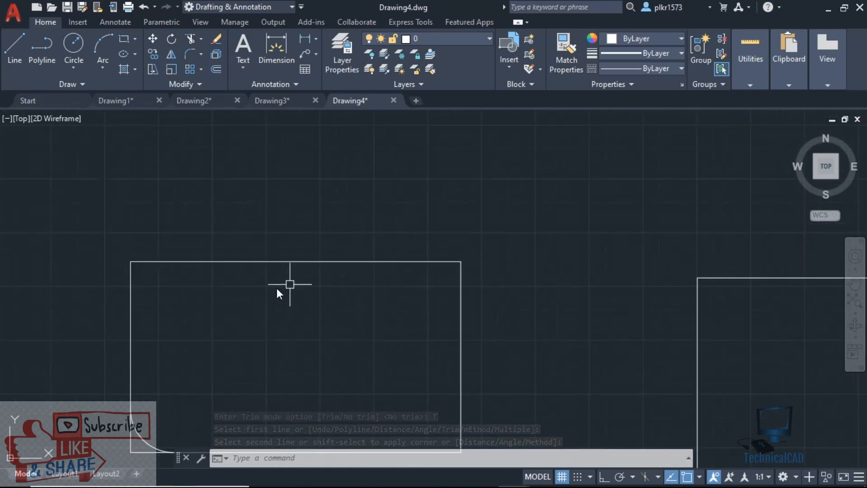
middle_click_drag(167, 352, 161, 262)
middle_click_drag(519, 284, 132, 321)
scroll(662, 228, "up", 6)
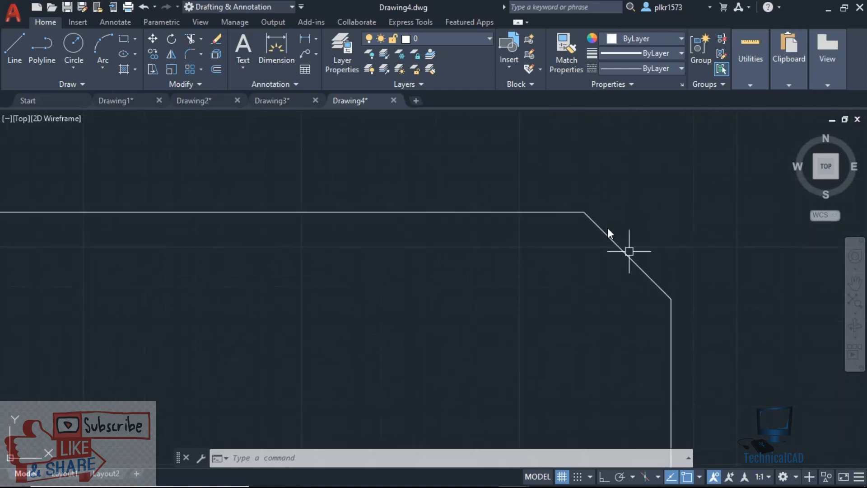
scroll(616, 229, "down", 8)
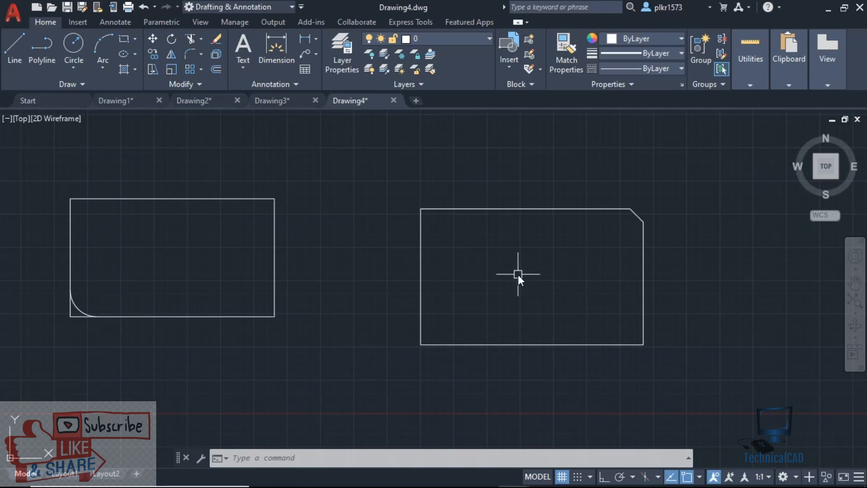
Chamfer the lower-left corner of the rightmost rectangle using the Distance method with both distances at 1.
type("CHA")
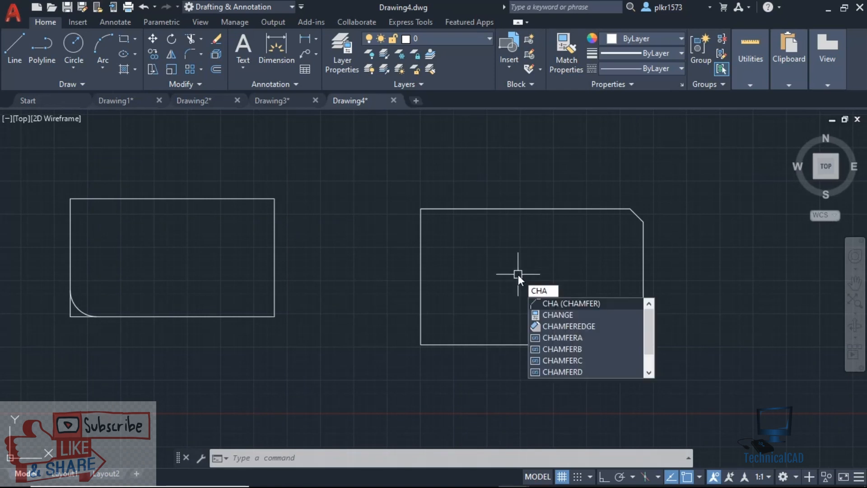
key("Return")
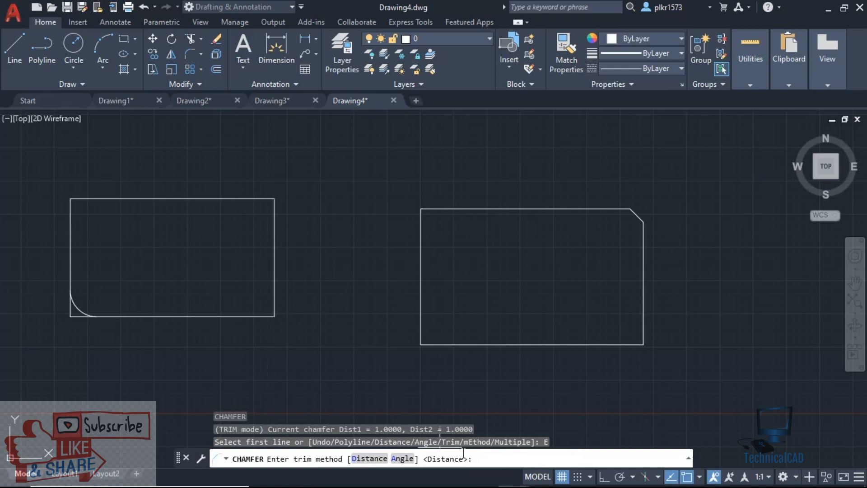
left_click(374, 459)
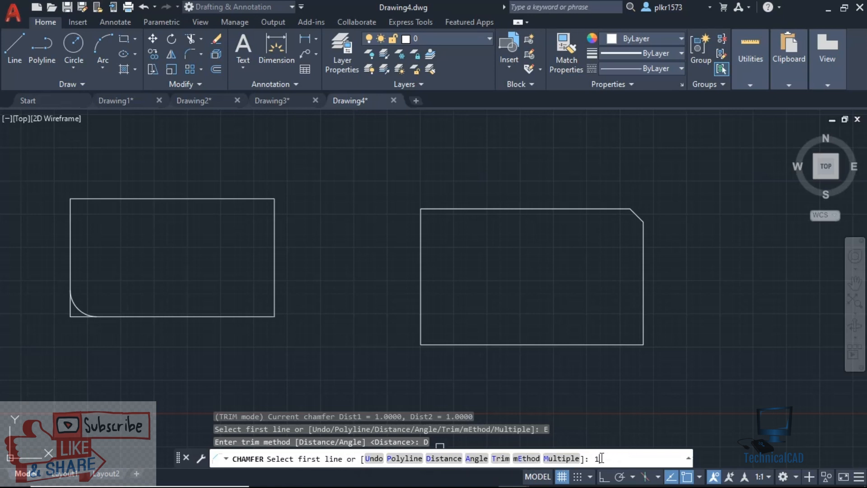
type("1")
key("Return")
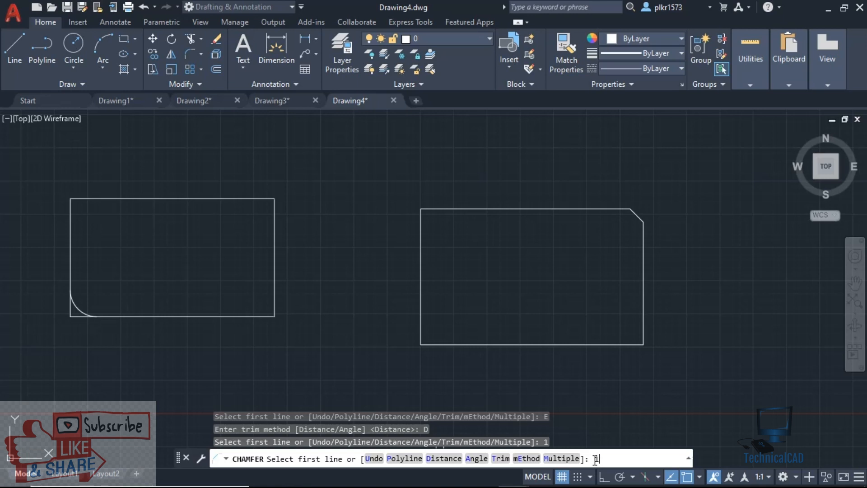
key("Return")
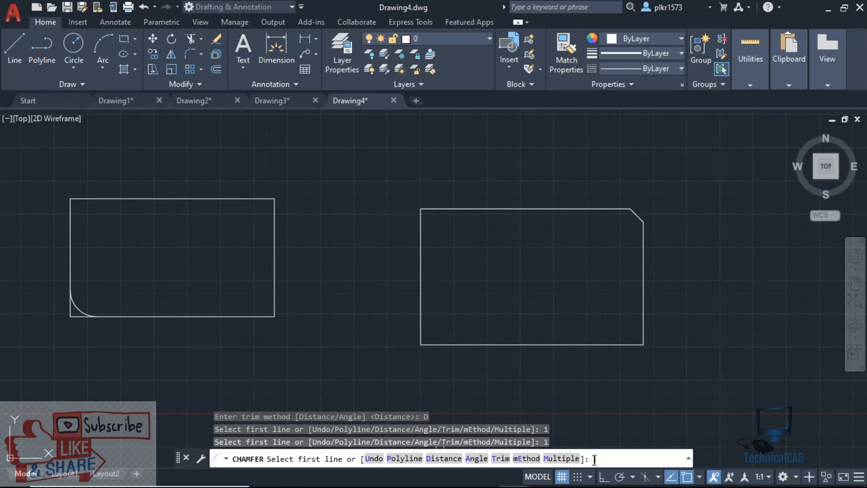
left_click(420, 318)
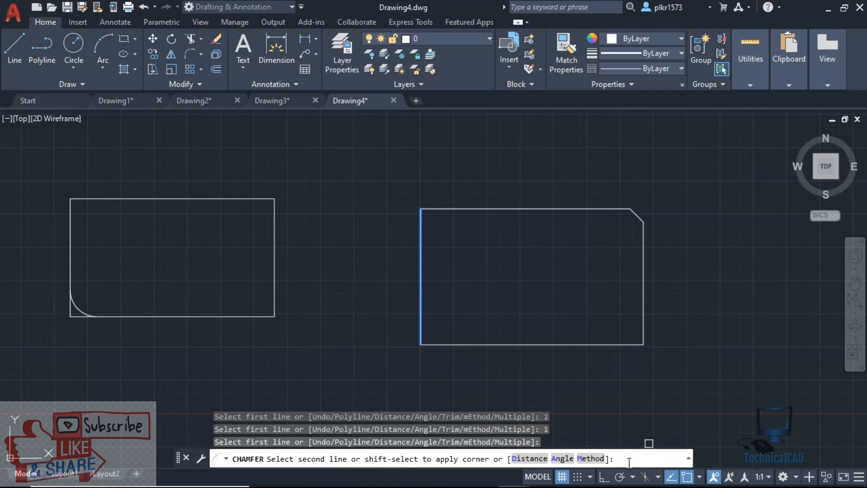
type("2")
key("Return")
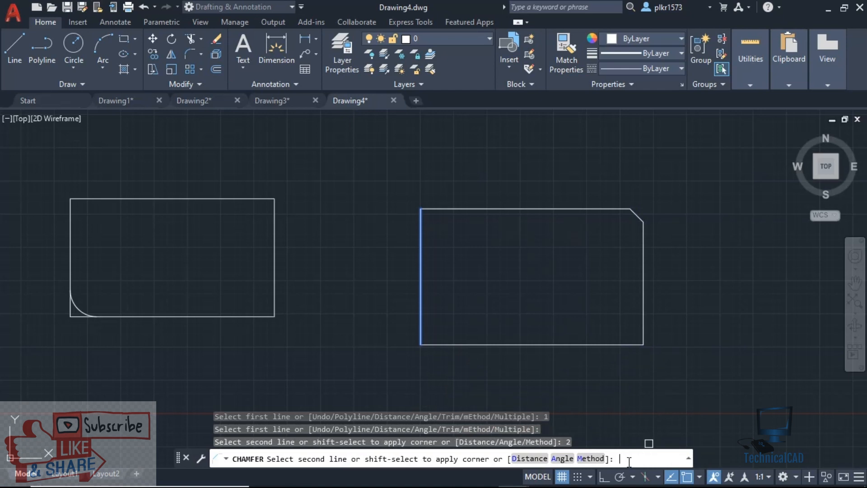
left_click(447, 345)
scroll(430, 344, "up", 5)
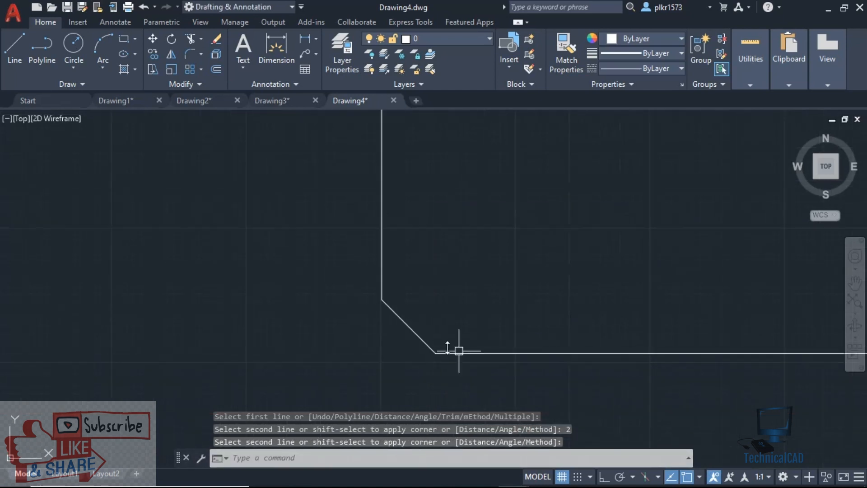
Chamfer the rightmost rectangle's lower-right corner with distance 2 along the bottom edge and distance 5 along the right edge.
scroll(392, 344, "down", 5)
middle_click_drag(617, 283, 538, 281)
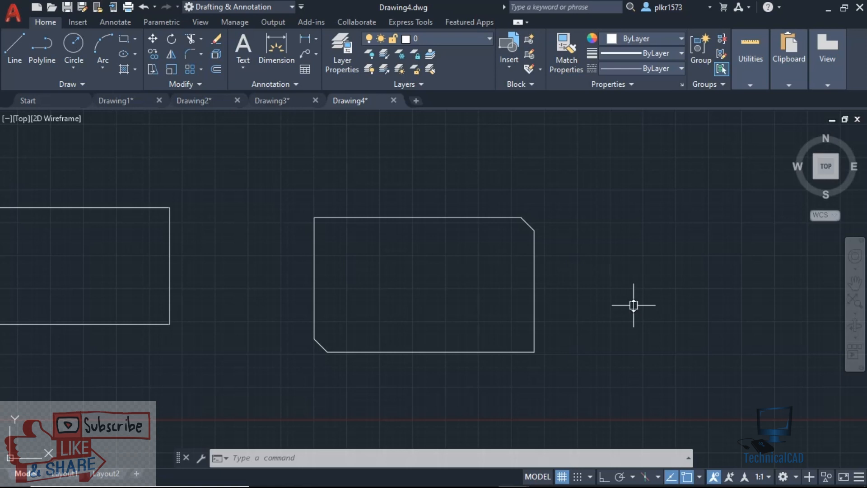
type("CHAm")
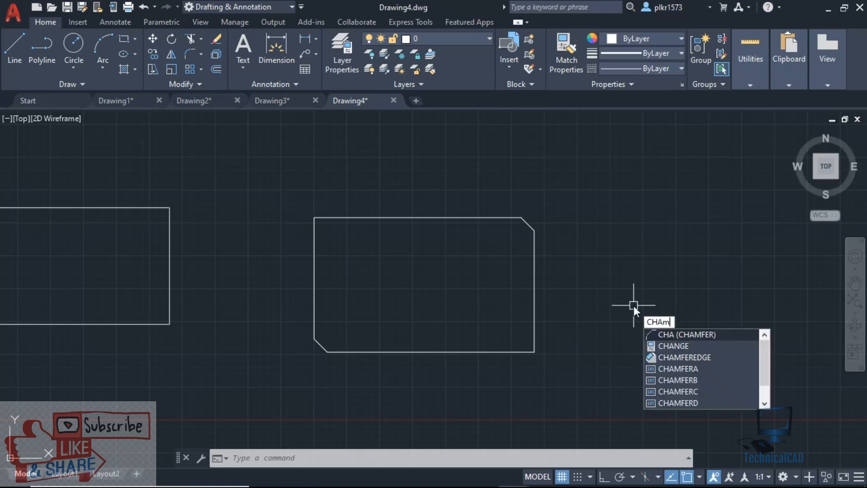
type("FER")
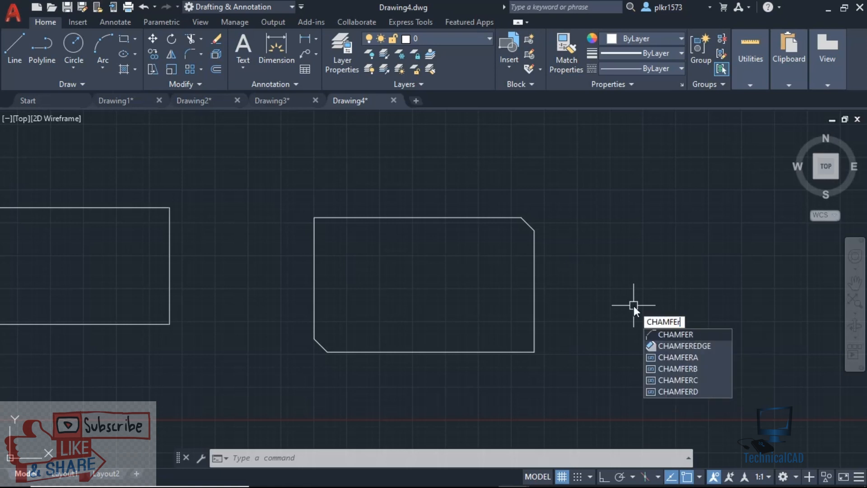
key("Return")
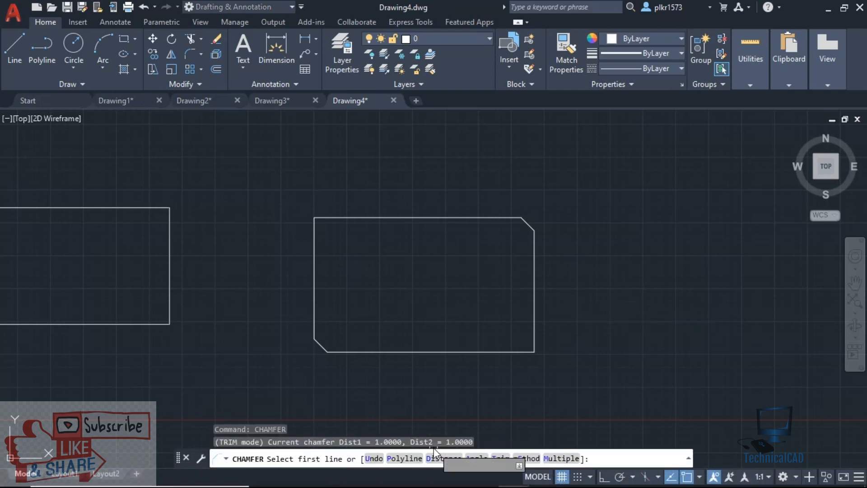
left_click(440, 458)
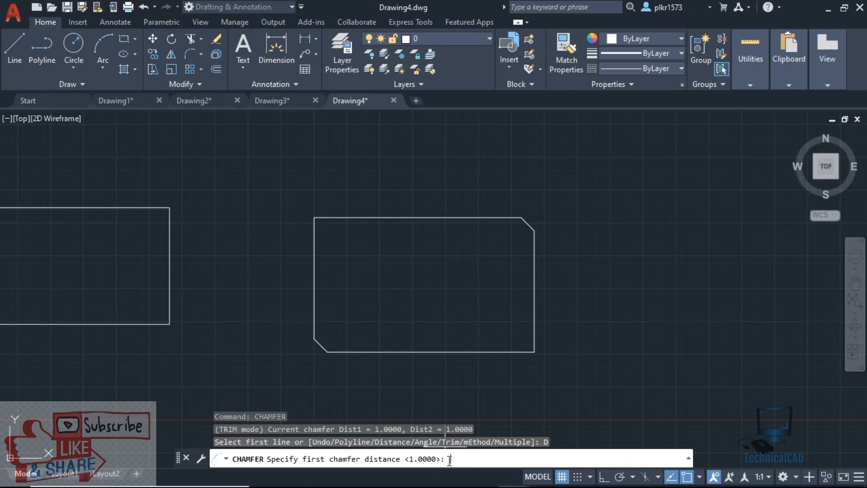
type("2")
key("Return")
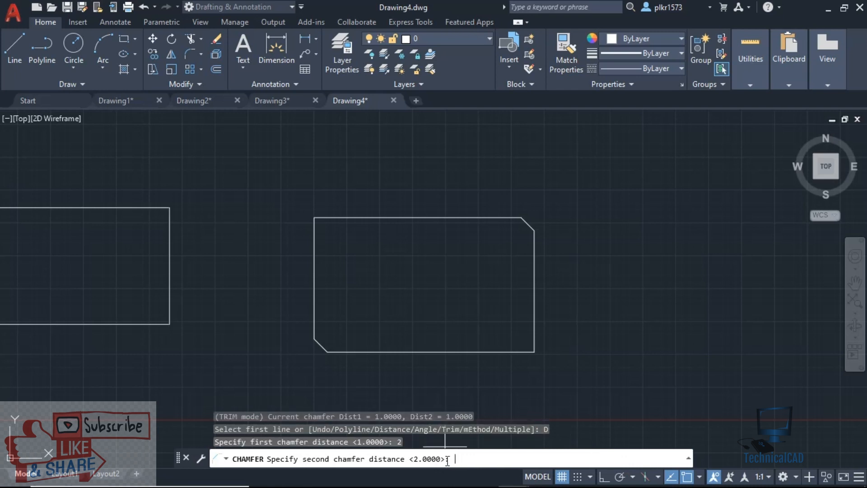
key("Return")
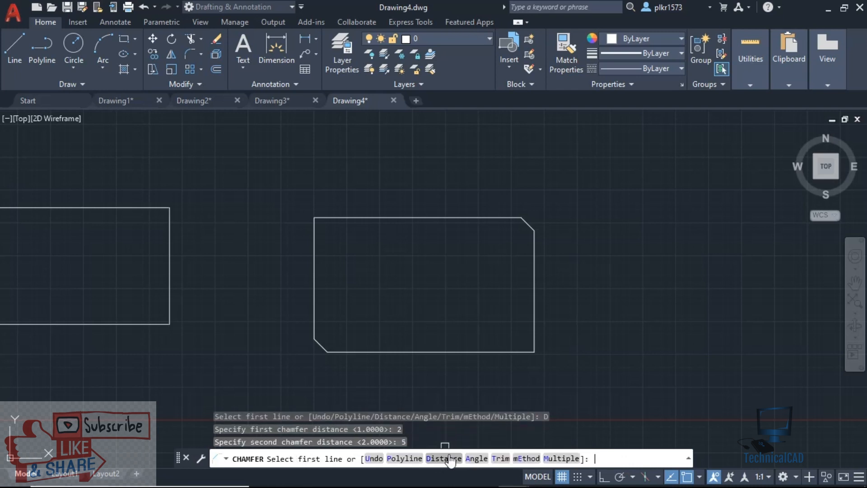
left_click(447, 352)
left_click(535, 312)
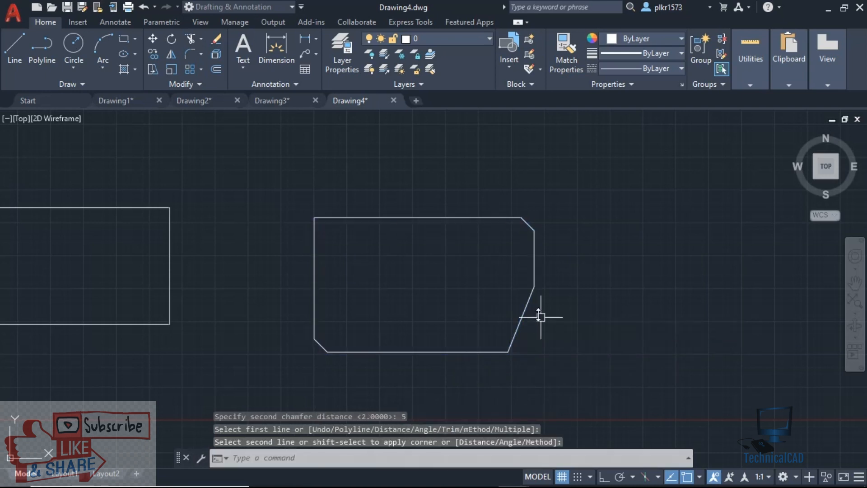
scroll(531, 350, "up", 2)
scroll(530, 350, "up", 2)
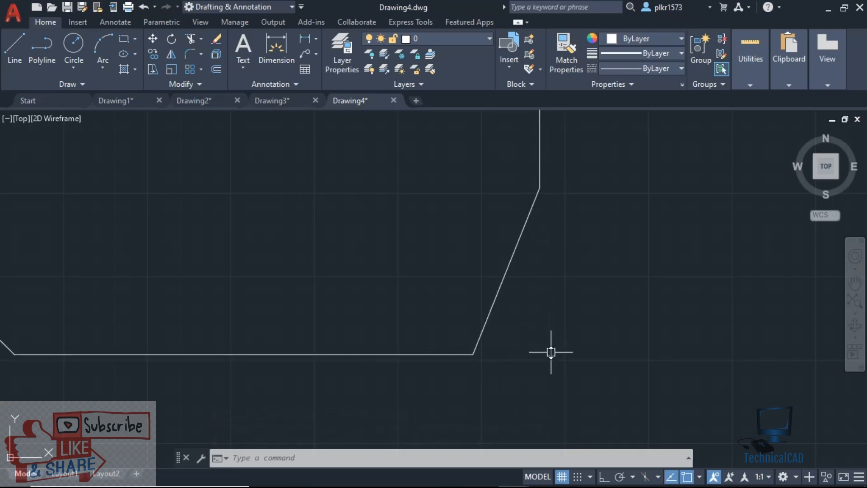
Chamfer the rightmost rectangle's upper-left corner by angle, with length 2 on the left edge and an angle of 30 degrees.
scroll(568, 304, "down", 4)
middle_click_drag(568, 304, 469, 346)
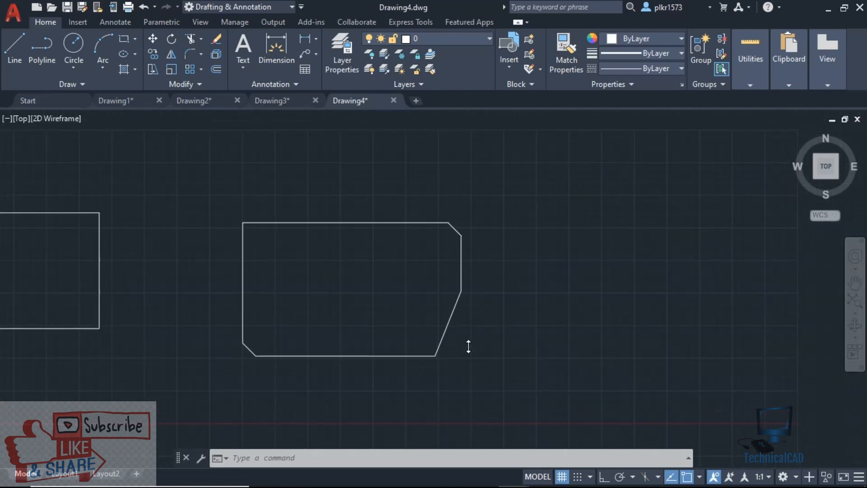
mouse_move(508, 345)
middle_mouse_down()
mouse_move(490, 348)
mouse_move(497, 356)
middle_mouse_up()
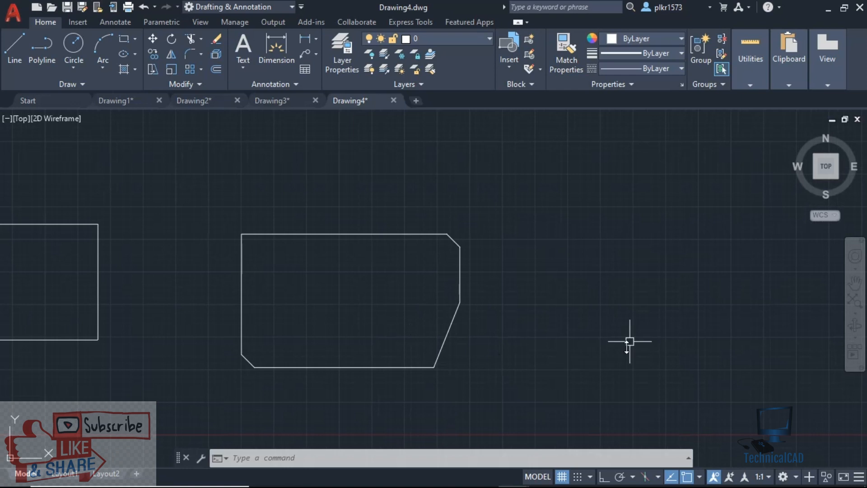
type("cha")
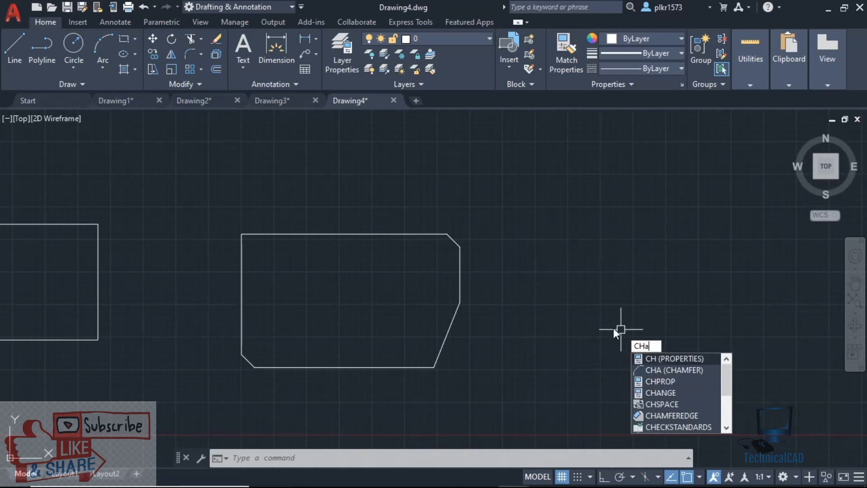
key("Return")
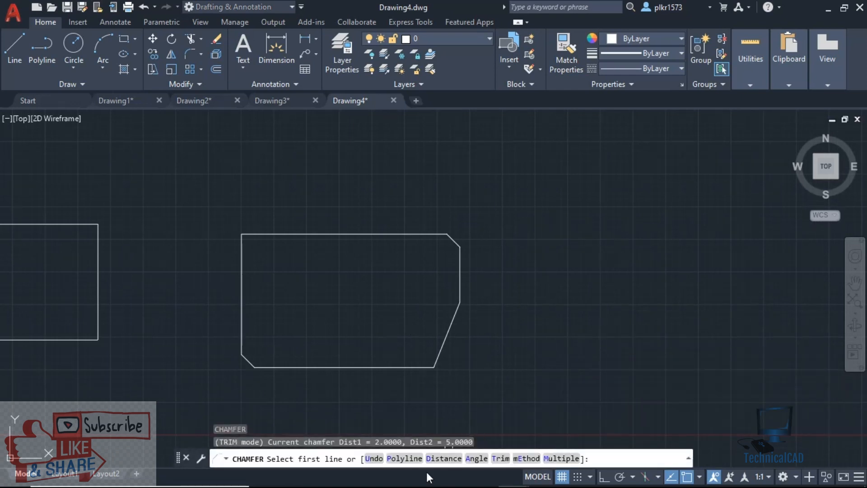
left_click(476, 459)
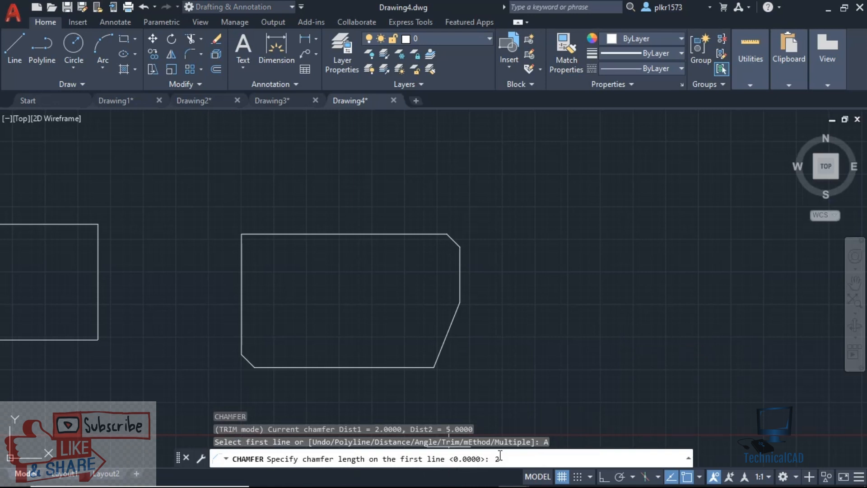
type("2")
key("Return")
type("30")
key("Return")
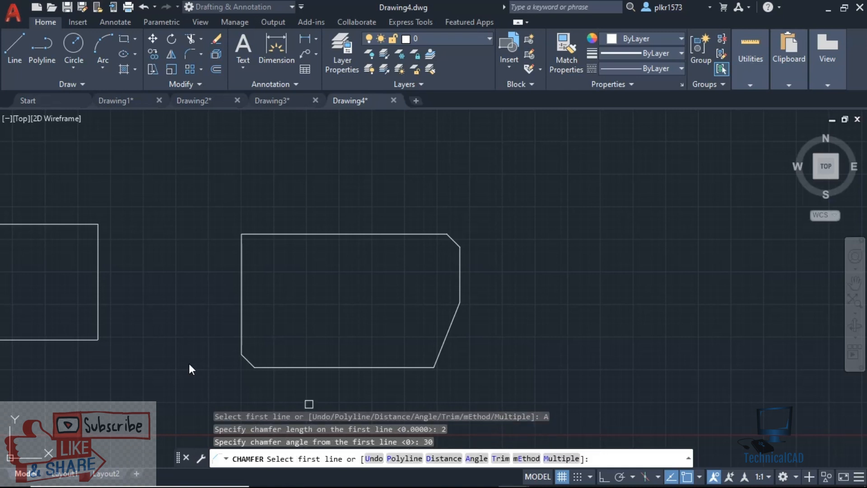
left_click(244, 274)
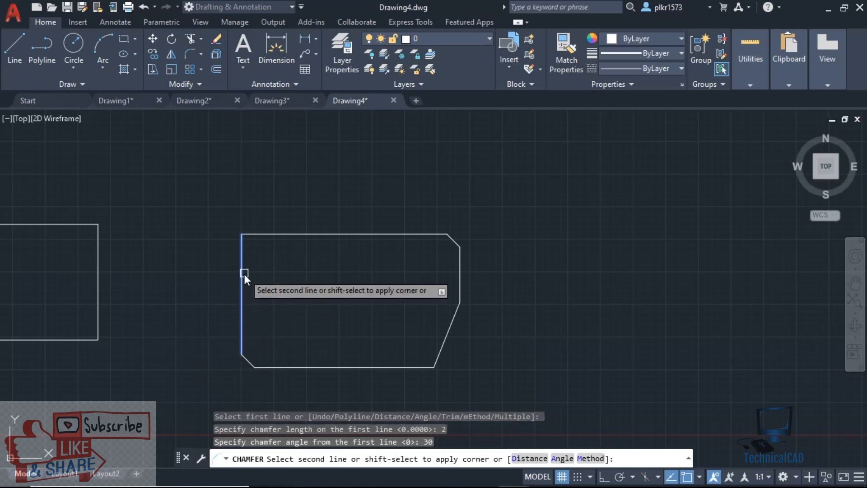
left_click(262, 235)
scroll(246, 247, "up", 3)
scroll(249, 247, "down", 3)
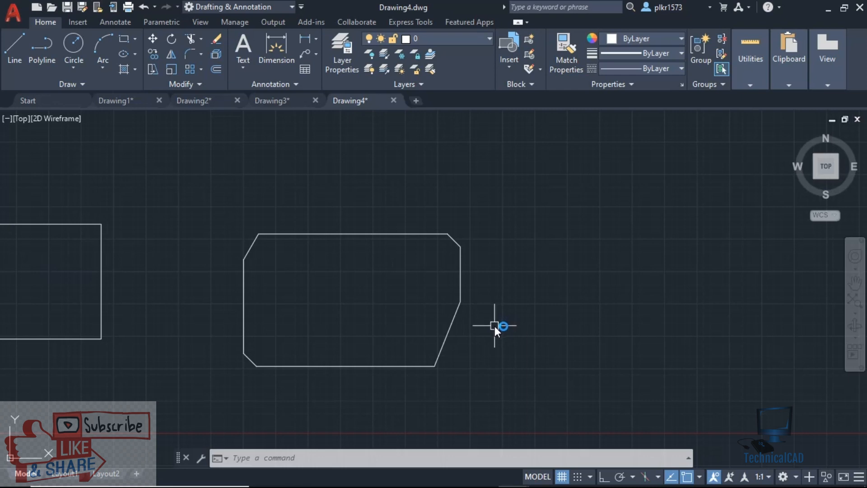
mouse_move(524, 487)
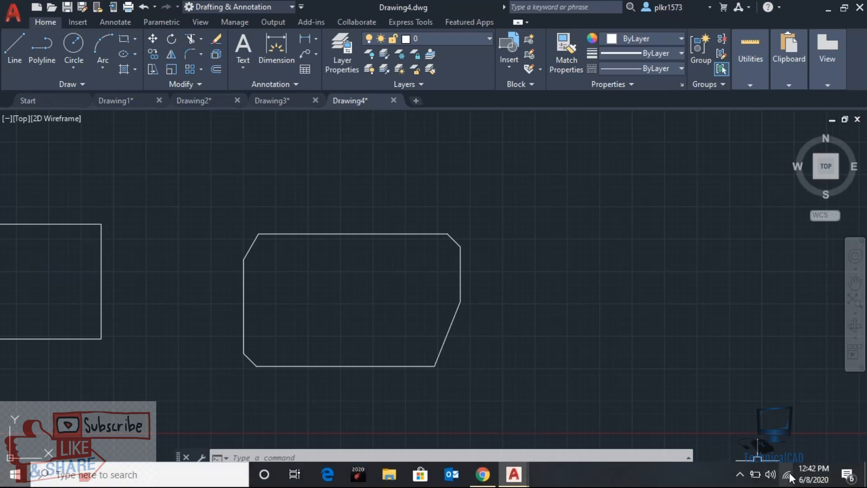
left_click(741, 475)
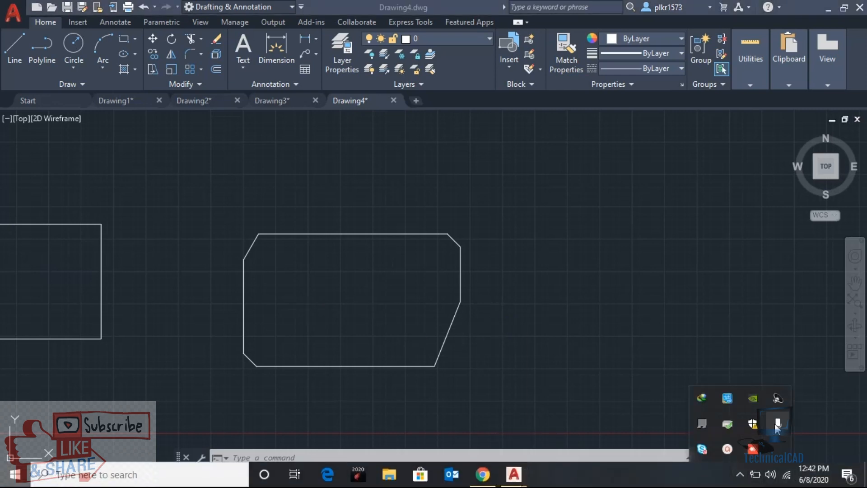
left_click(750, 449)
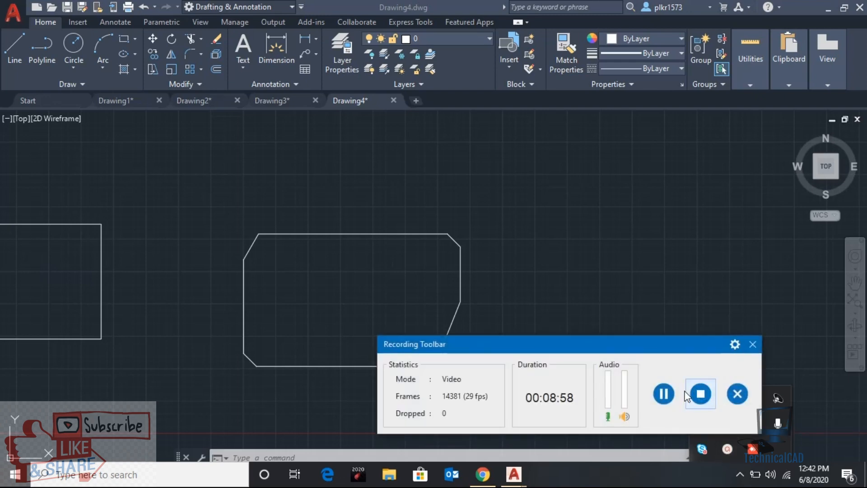